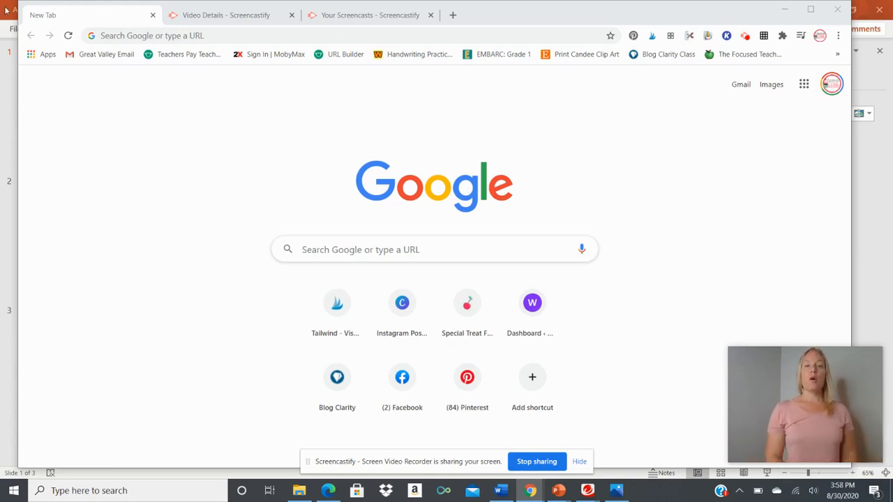
Step: Search Google for "jamboard extension" and open the Jamboard website through its Chrome Web Store listing
click(145, 36)
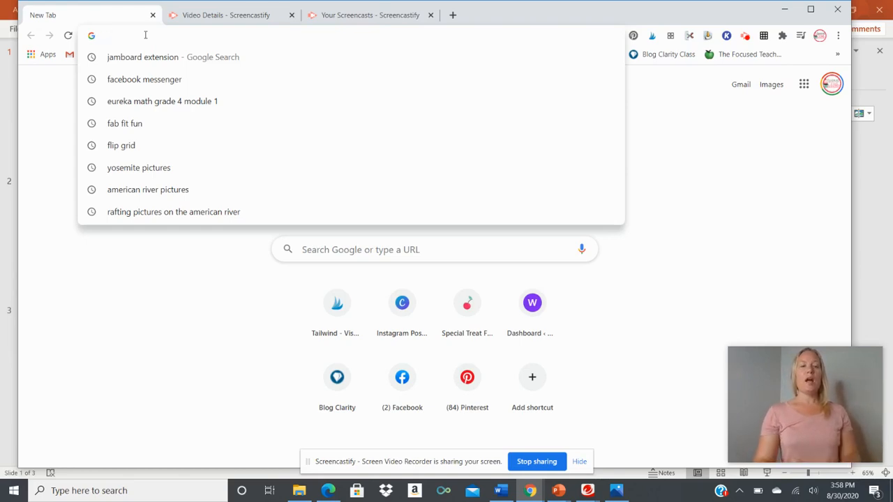
text(jam)
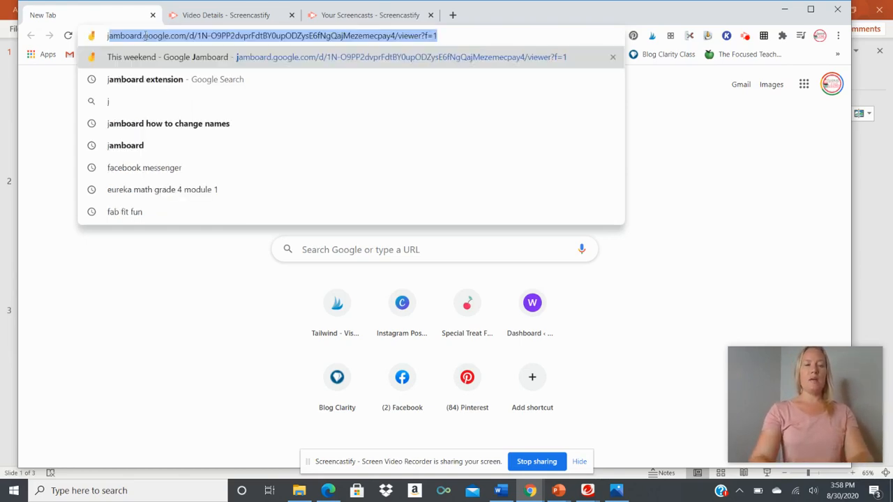
text(boar)
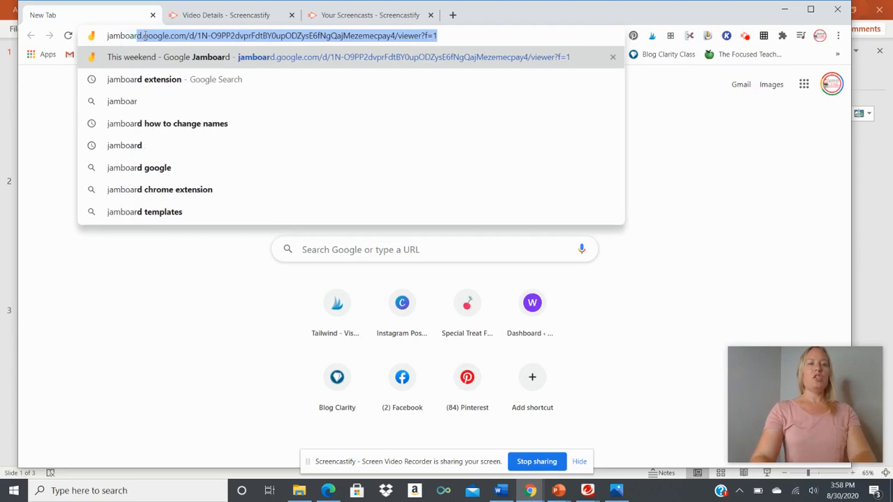
text(d extension)
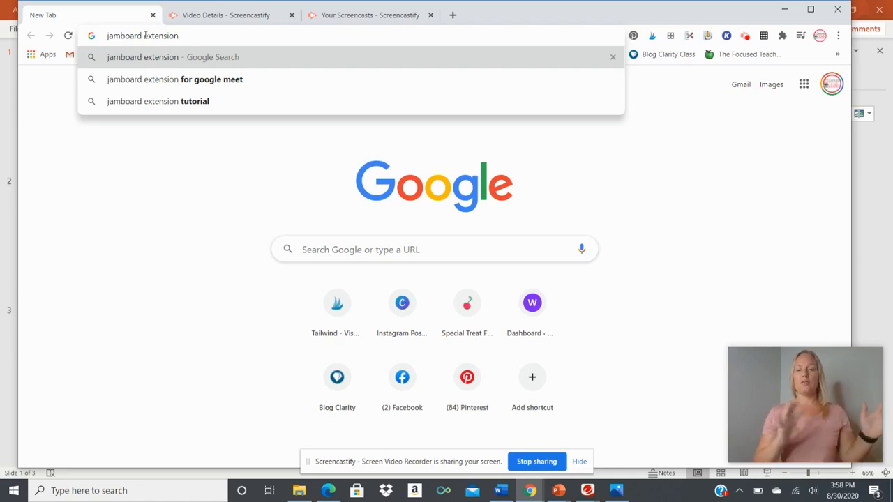
key(Return)
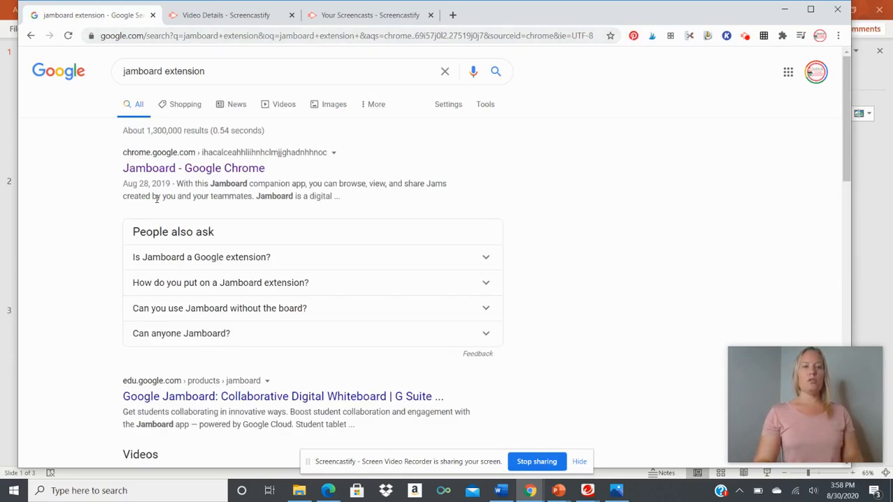
click(183, 169)
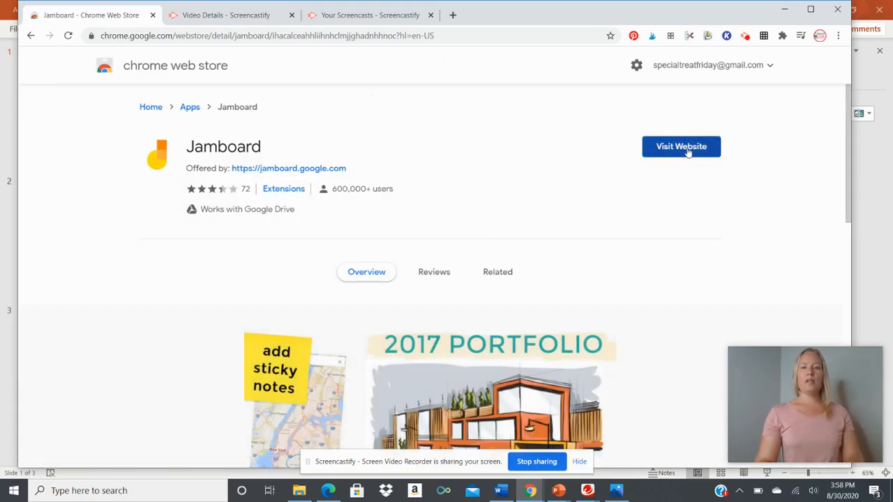
click(681, 146)
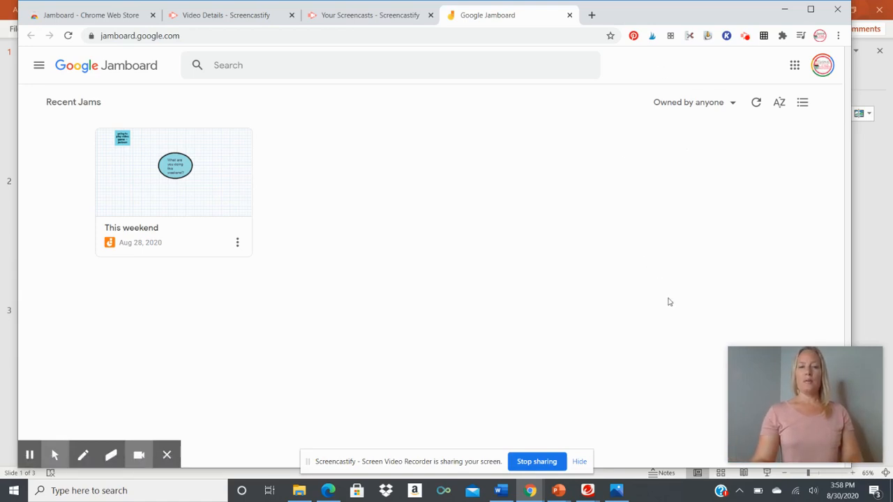
Step: Create a new blank jam from the Recent Jams page
mouse_move(760, 404)
drag(769, 393, 756, 259)
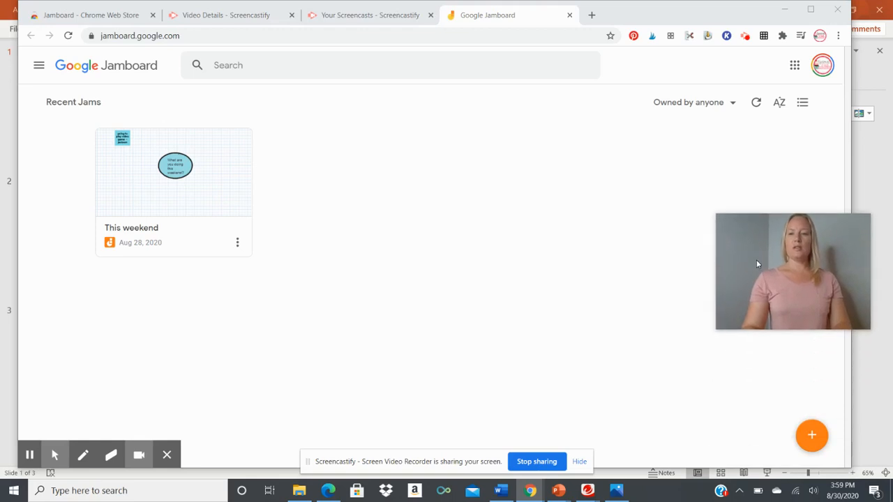
click(812, 436)
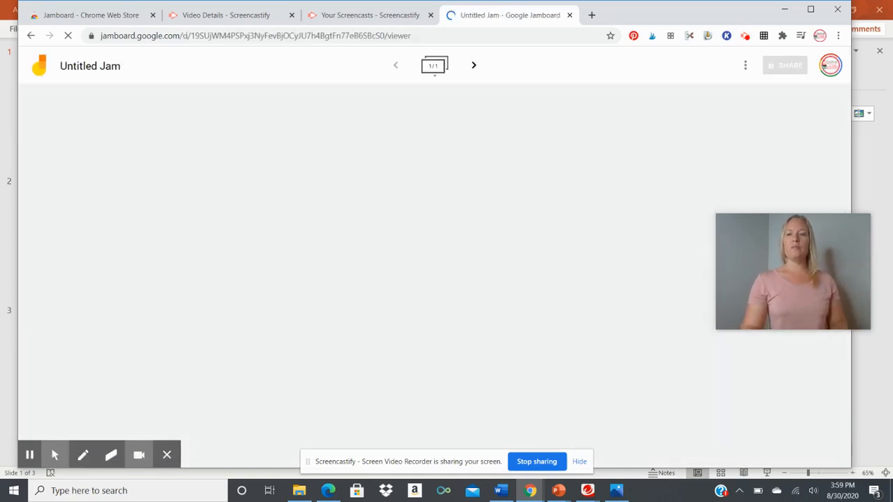
mouse_move(830, 263)
drag(828, 259, 830, 385)
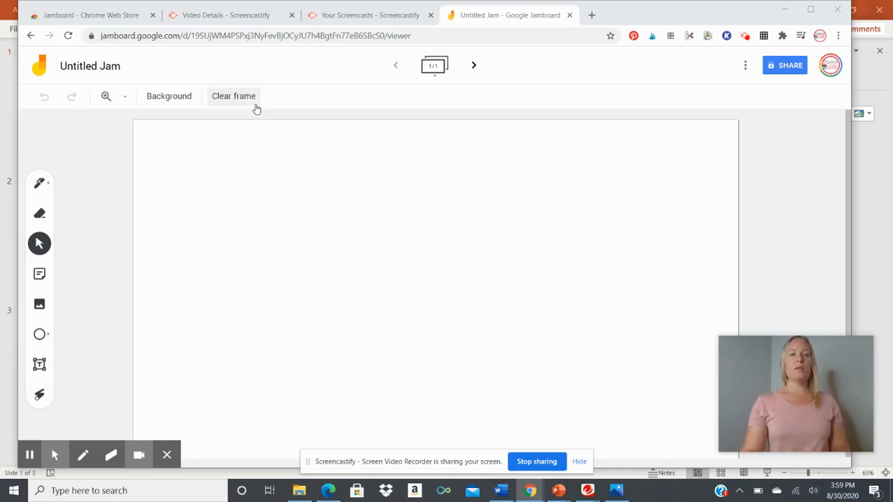
Step: Try the dotted, lined and grid backgrounds on the blank frame
click(176, 96)
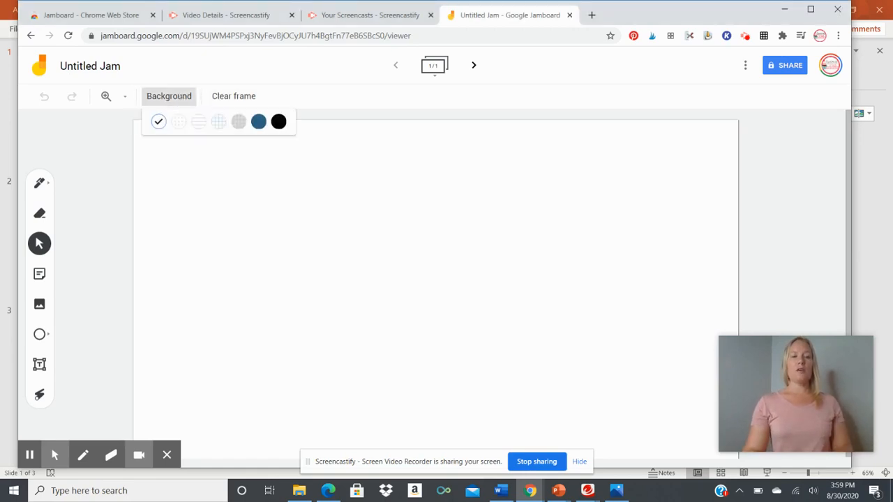
click(179, 122)
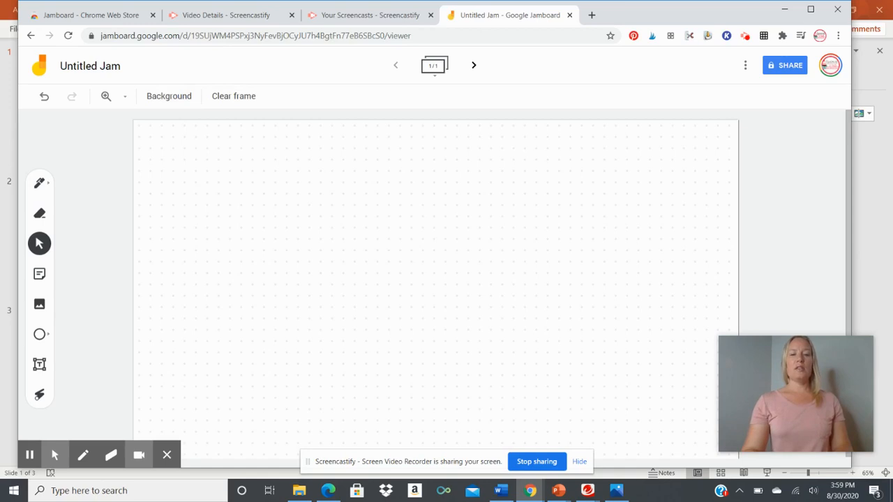
click(194, 100)
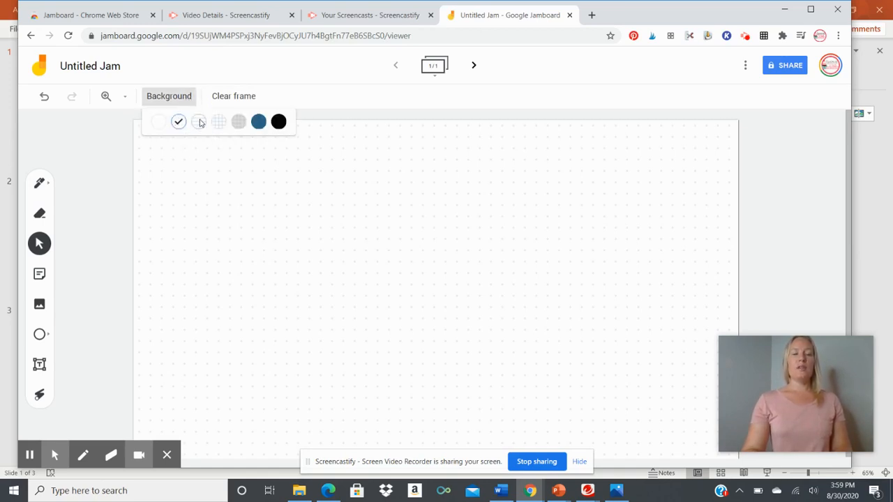
click(199, 123)
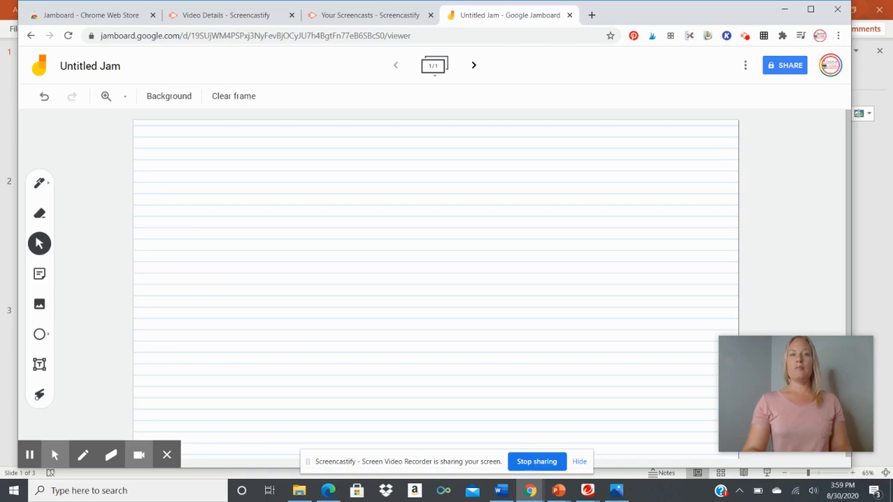
click(189, 98)
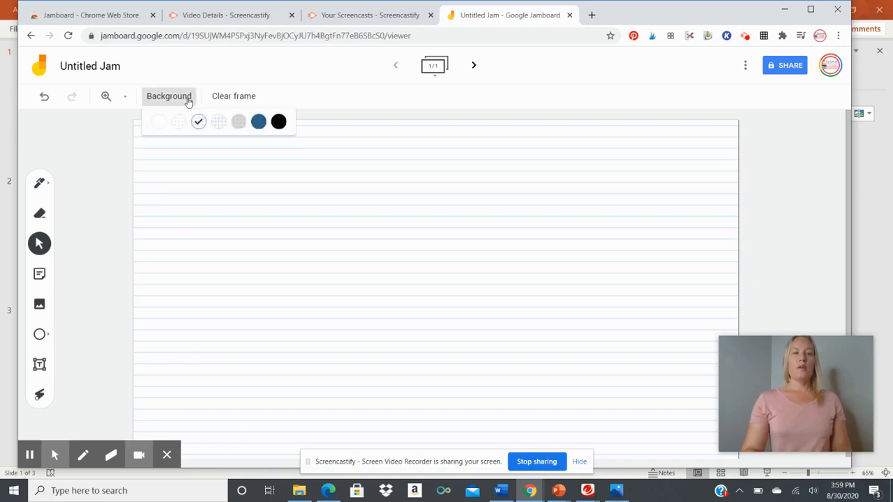
click(219, 123)
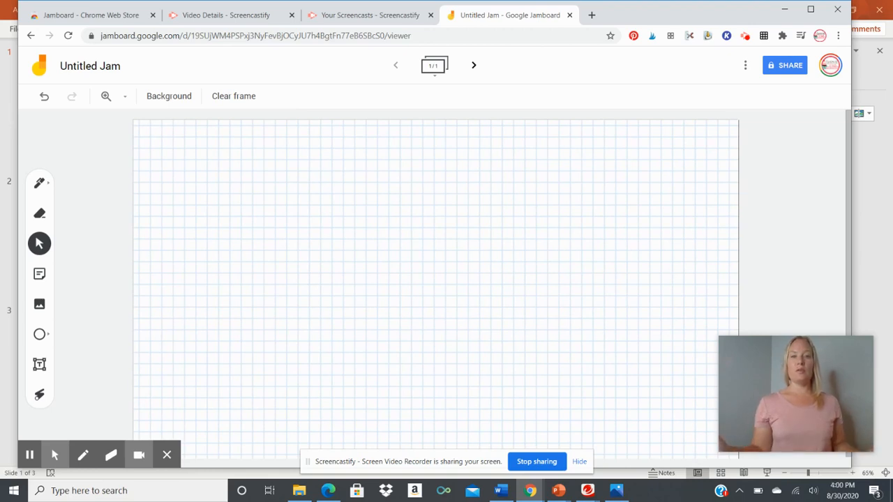
Step: Try the solid blue and black backgrounds on the frame and restore the plain white one
click(186, 96)
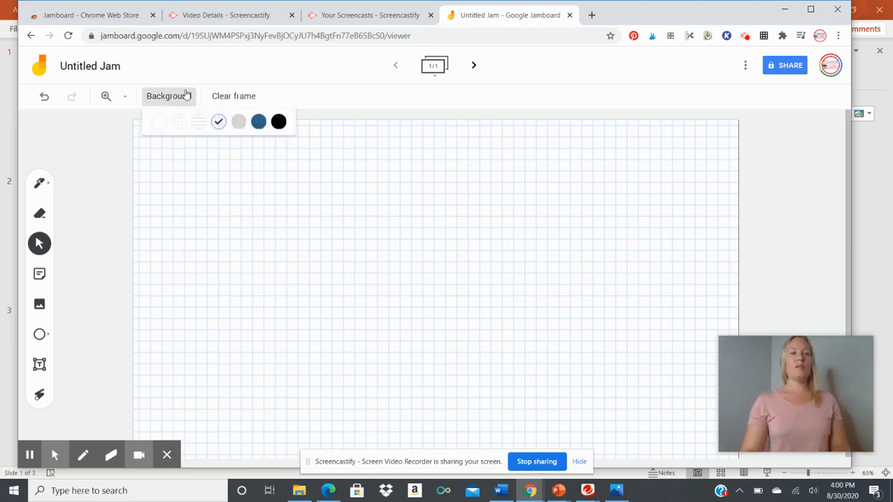
click(259, 122)
click(183, 96)
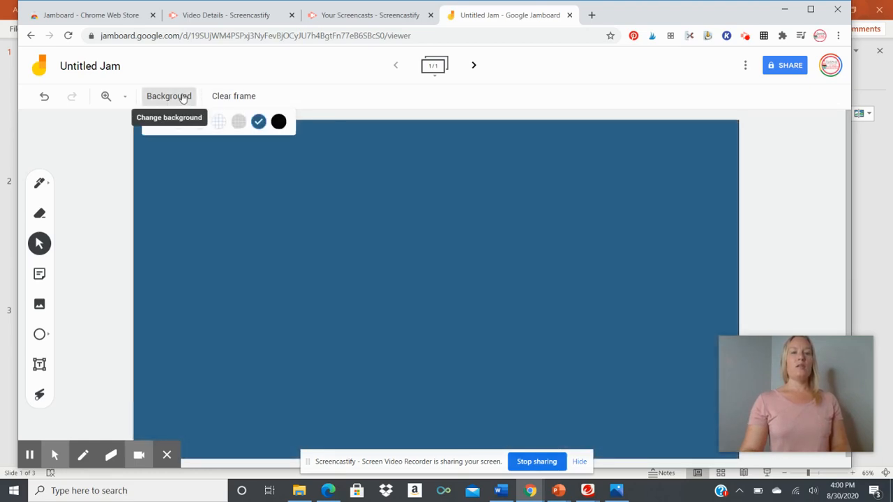
click(280, 122)
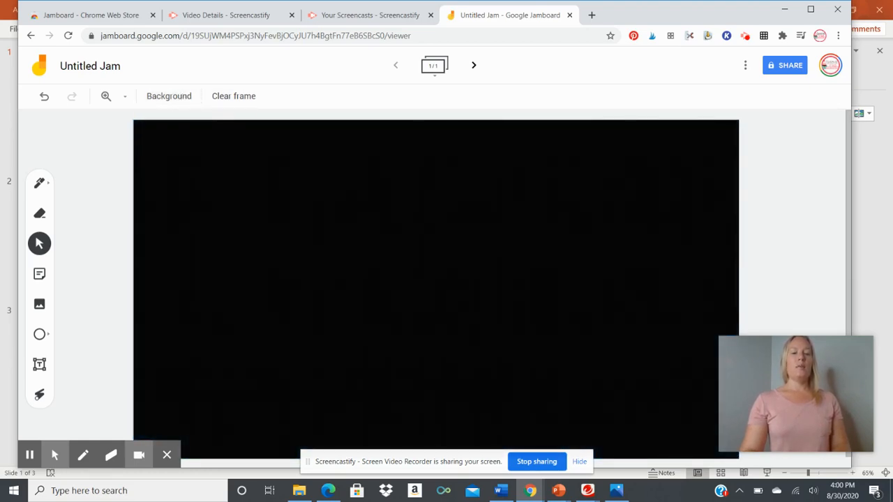
click(186, 96)
click(159, 123)
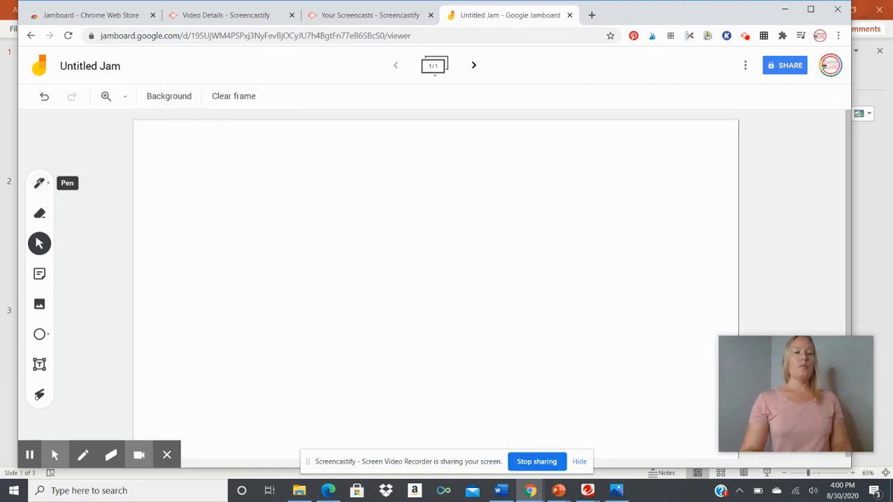
Step: Handwrite the stacked addition problem 43 + 43 with the Pen tool and draw an answer line beneath it
click(40, 185)
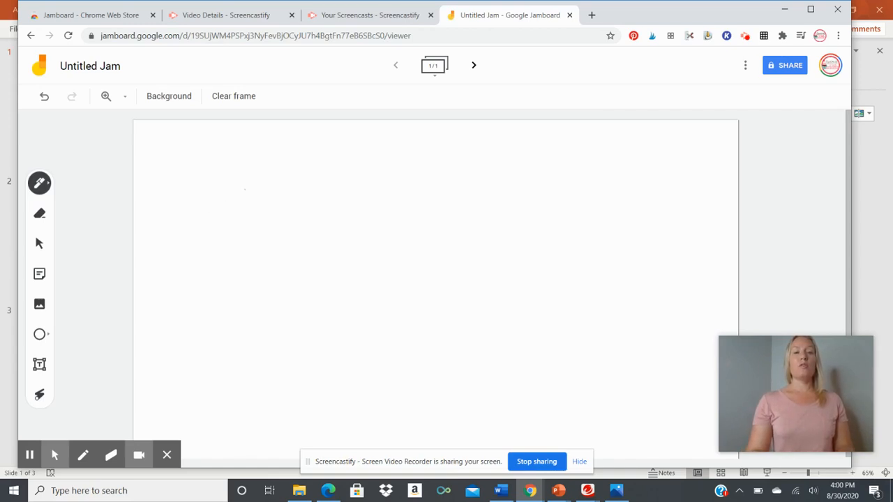
drag(275, 193, 273, 254)
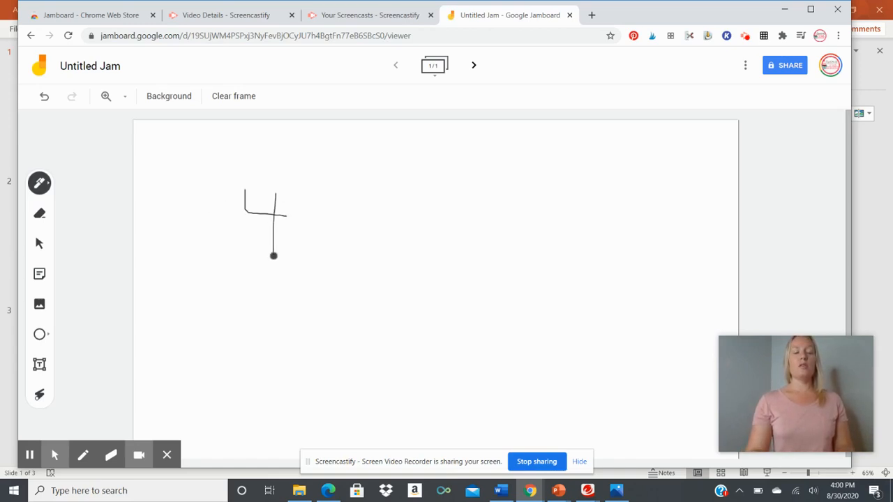
mouse_move(290, 198)
mouse_down()
mouse_move(307, 211)
mouse_move(316, 253)
mouse_move(292, 256)
mouse_up()
mouse_move(203, 271)
mouse_down()
mouse_move(244, 271)
mouse_move(229, 305)
mouse_up()
mouse_move(248, 274)
mouse_down()
mouse_move(277, 301)
mouse_move(266, 333)
mouse_up()
mouse_move(285, 279)
mouse_down()
mouse_move(296, 273)
mouse_move(294, 295)
mouse_up()
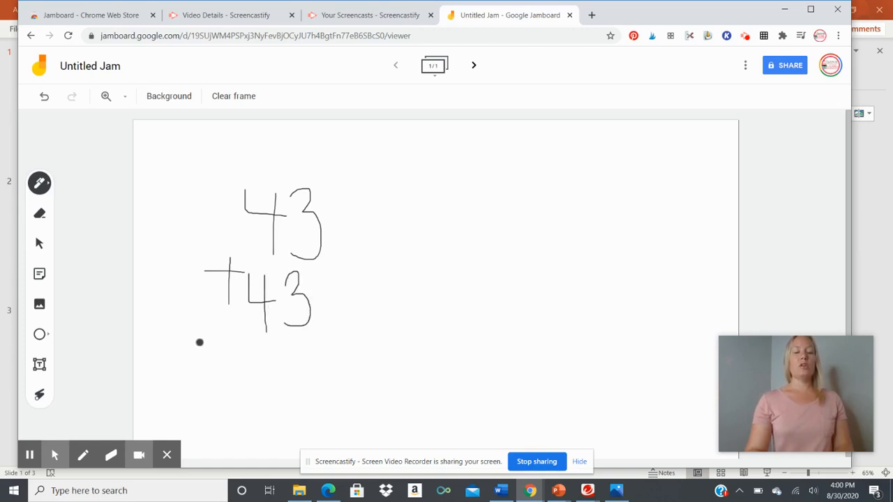
drag(199, 347, 379, 341)
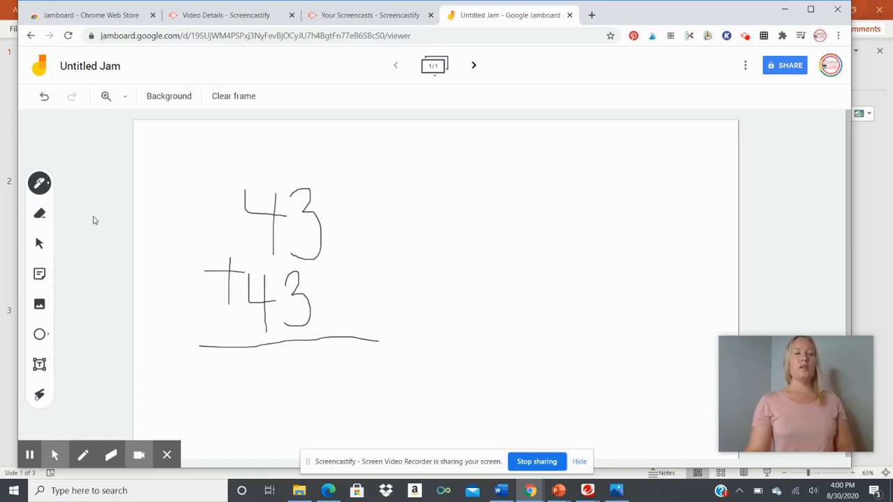
click(39, 215)
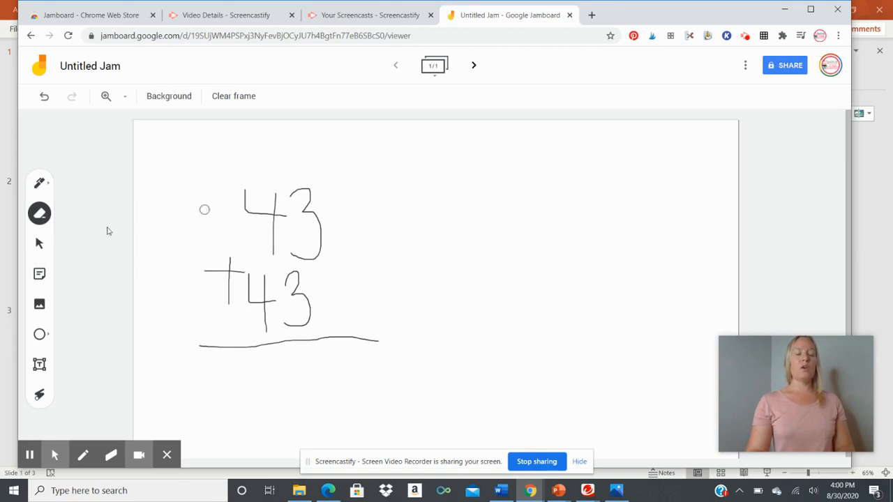
click(40, 183)
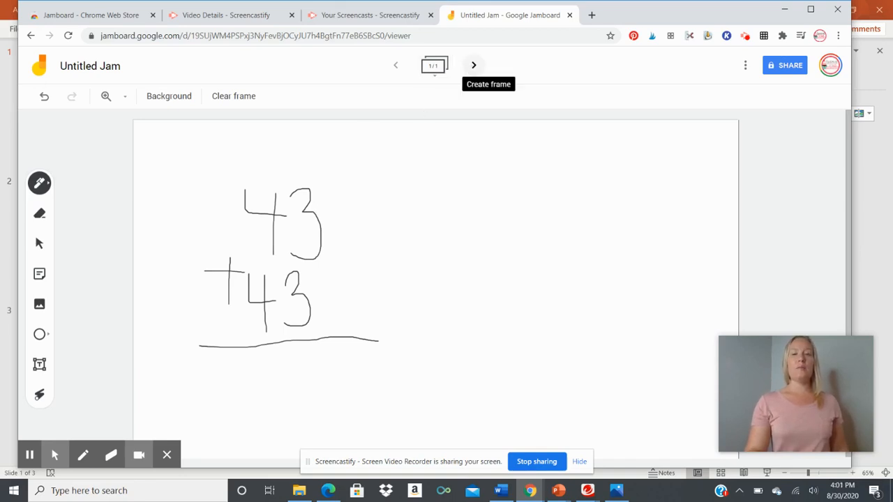
Step: Create a second blank frame and return to the first frame
click(474, 64)
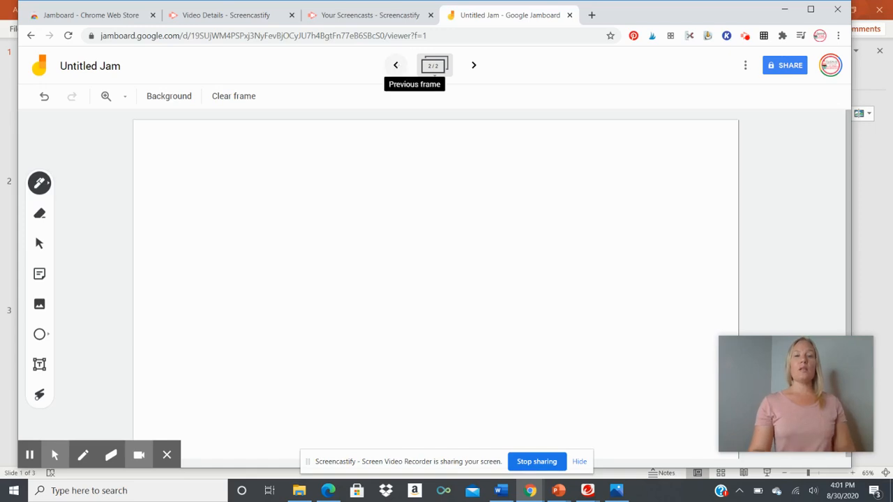
click(397, 68)
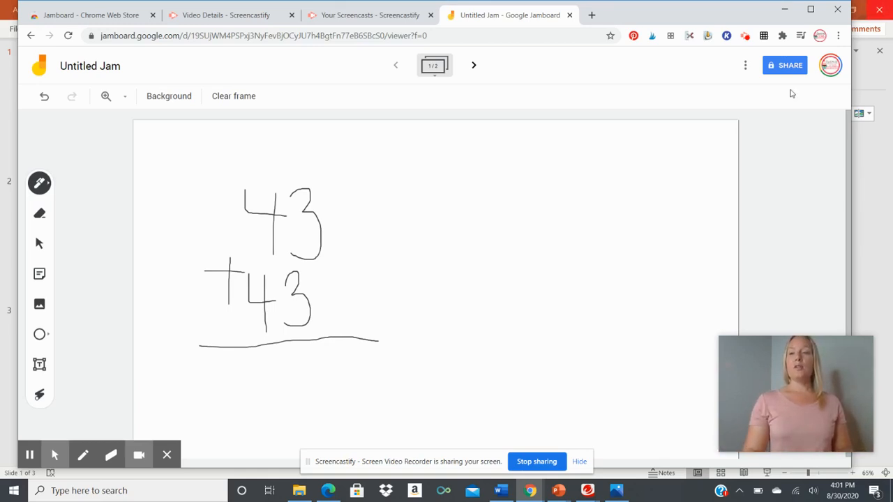
Step: Save the frame with the addition problem as an image, and view the downloaded Untitled Jam 1.png before closing it
click(745, 65)
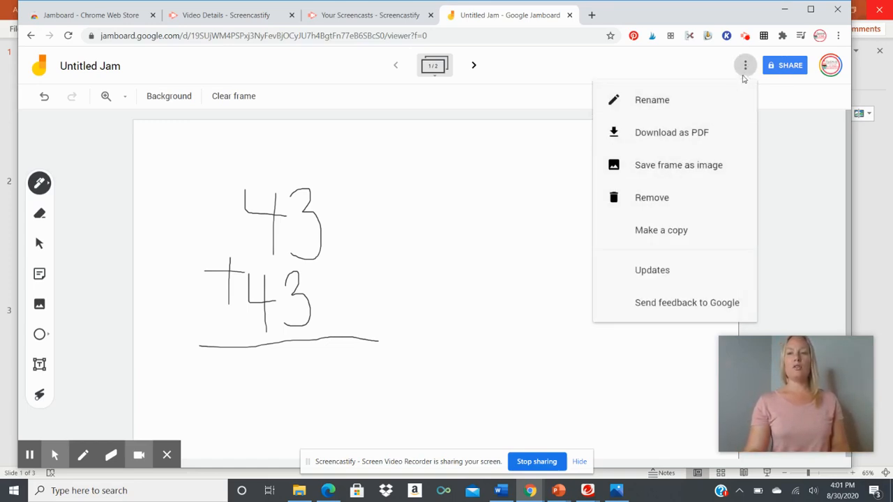
click(668, 166)
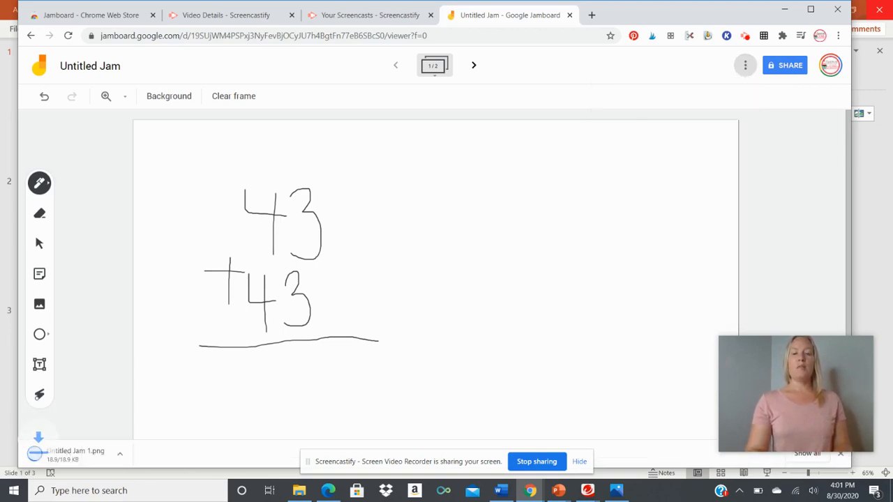
click(83, 454)
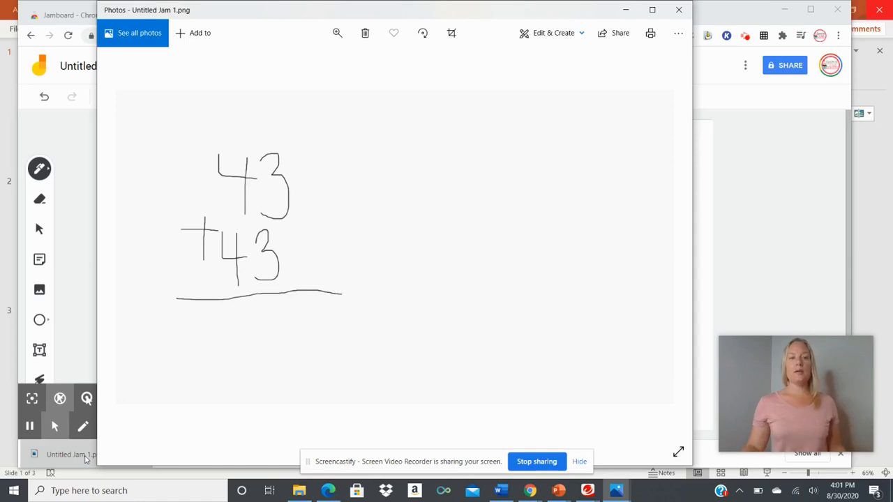
click(683, 12)
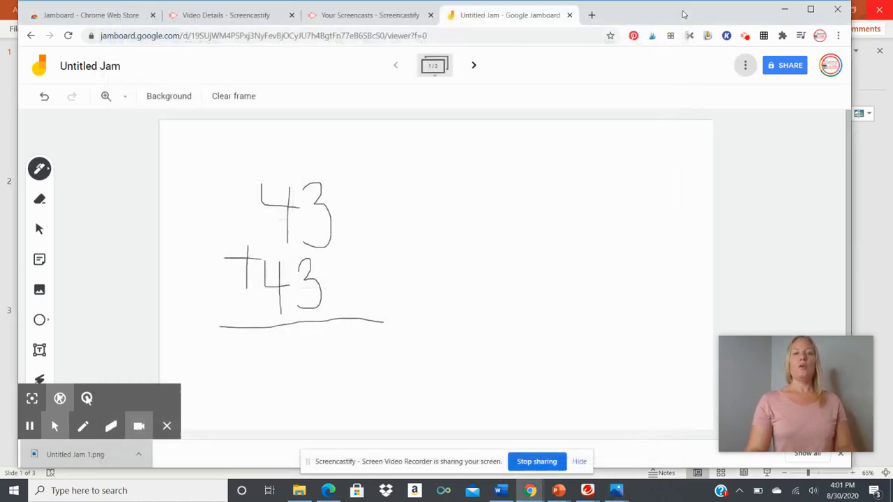
Step: Add a third and a fourth blank frame after frame 2, and go back to frame 3
click(471, 66)
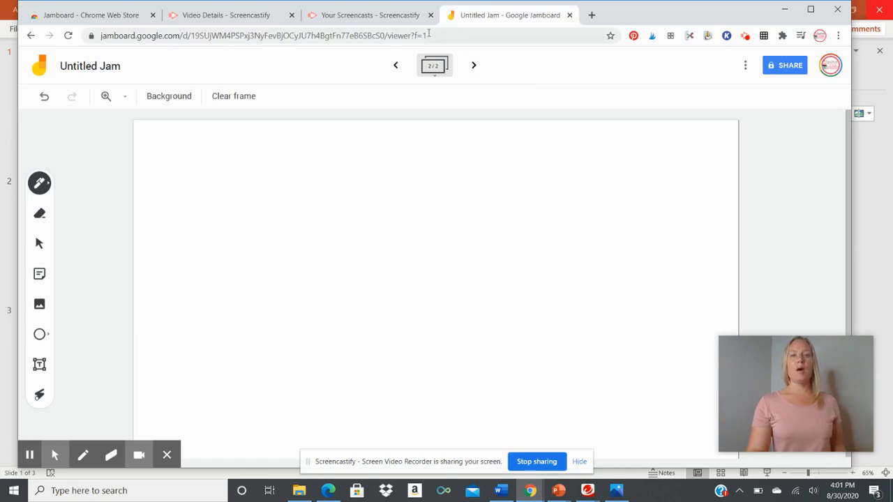
click(475, 66)
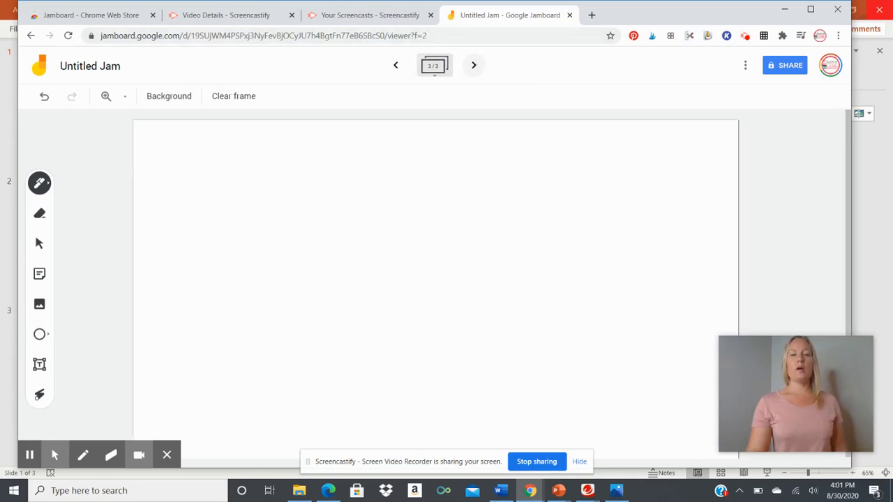
click(475, 66)
click(397, 66)
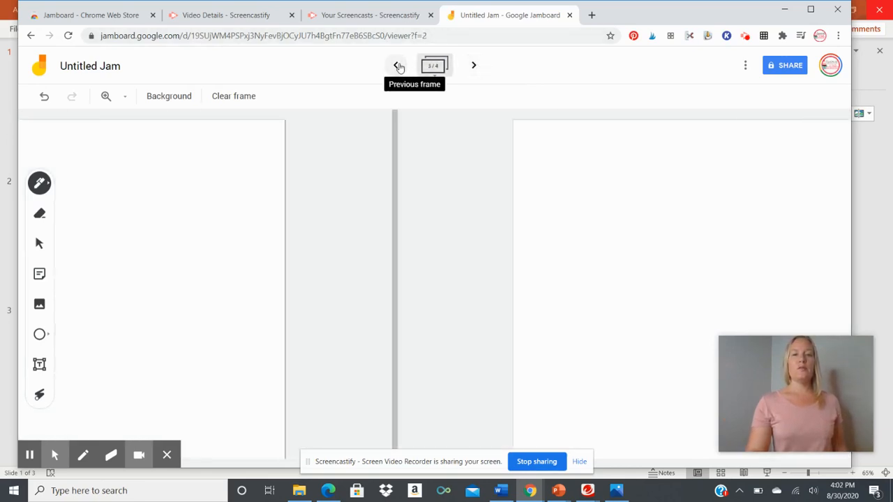
Step: Return to the first frame and erase most of the handwritten addition problem with the Eraser
click(397, 66)
click(397, 66)
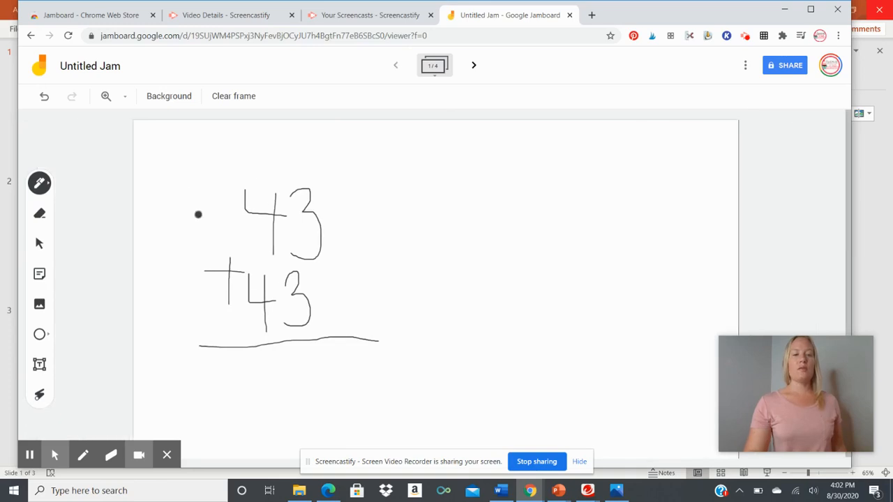
click(41, 216)
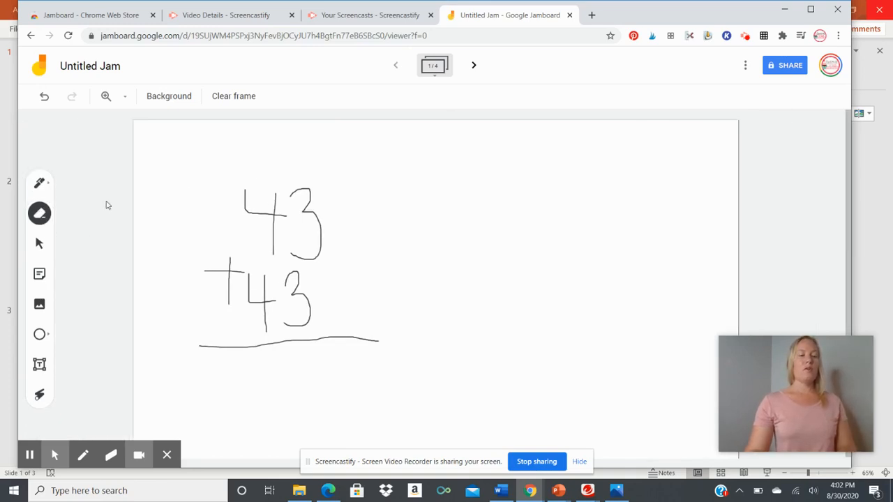
mouse_move(272, 225)
mouse_down()
mouse_move(272, 192)
mouse_move(256, 208)
mouse_move(248, 195)
mouse_move(253, 211)
mouse_move(289, 216)
mouse_move(305, 204)
mouse_move(324, 215)
mouse_move(309, 257)
mouse_move(265, 249)
mouse_move(212, 261)
mouse_move(237, 286)
mouse_move(221, 303)
mouse_move(212, 268)
mouse_up()
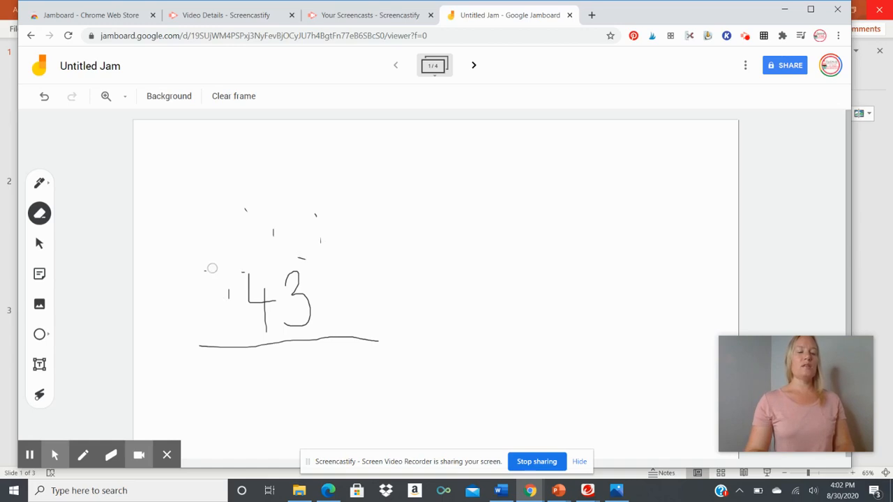
mouse_move(272, 208)
mouse_down()
mouse_move(313, 224)
mouse_move(290, 289)
mouse_move(282, 228)
mouse_move(252, 324)
mouse_move(253, 284)
mouse_move(231, 249)
mouse_move(221, 343)
mouse_move(198, 371)
mouse_move(206, 346)
mouse_move(379, 340)
mouse_move(289, 306)
mouse_move(283, 345)
mouse_move(318, 315)
mouse_move(307, 344)
mouse_move(305, 321)
mouse_up()
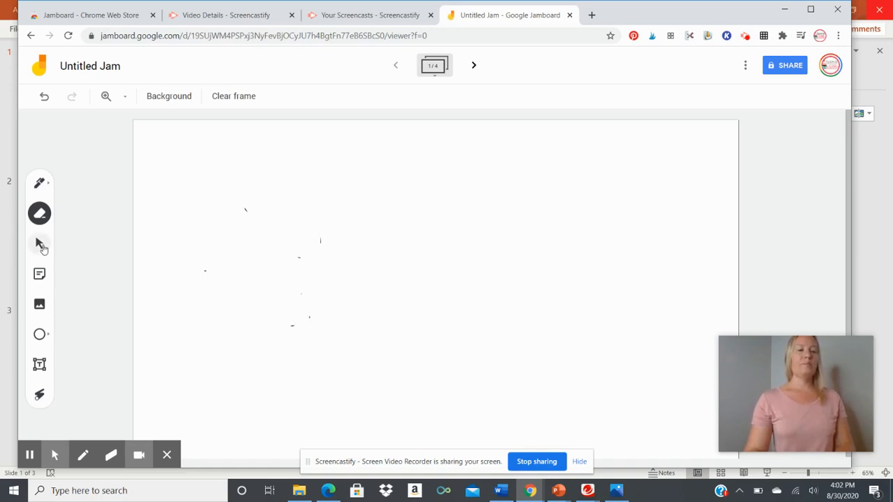
click(40, 244)
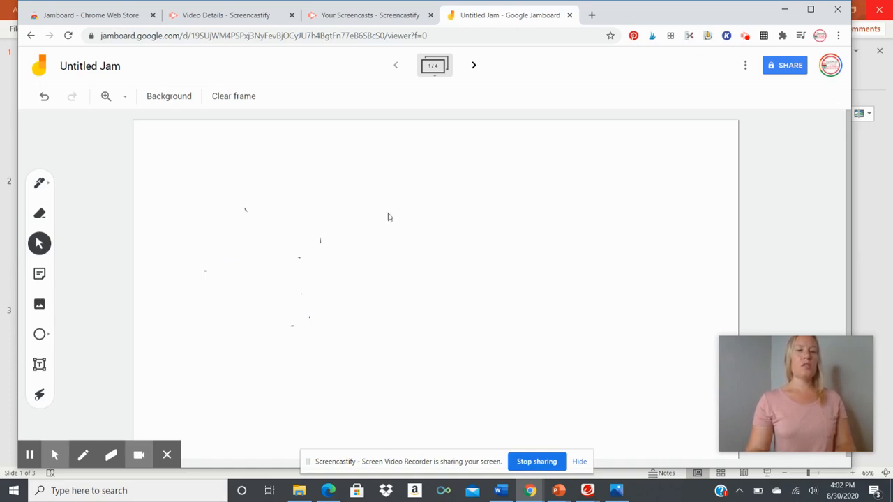
click(39, 273)
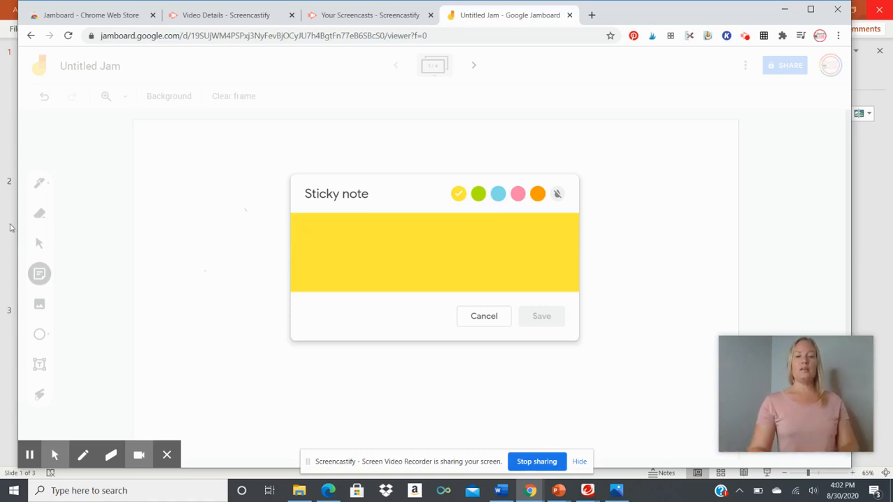
click(486, 318)
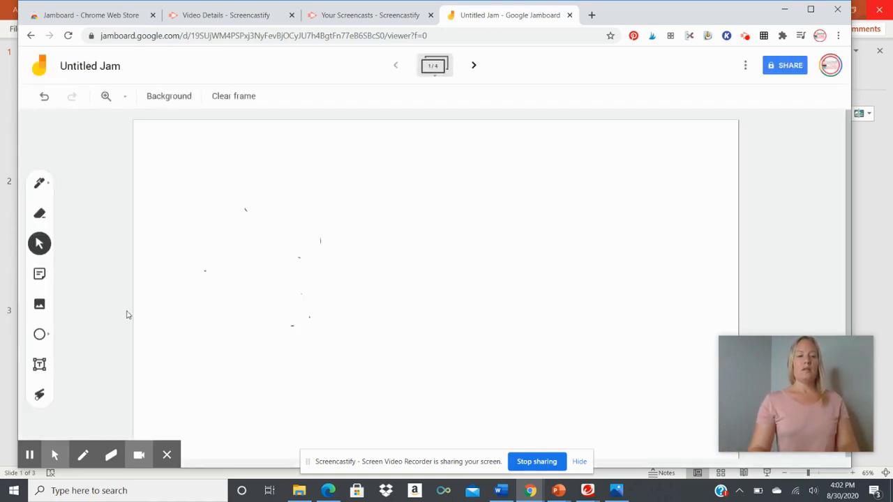
Step: Draw a large circle near the middle of the frame and fill it with light blue
click(40, 335)
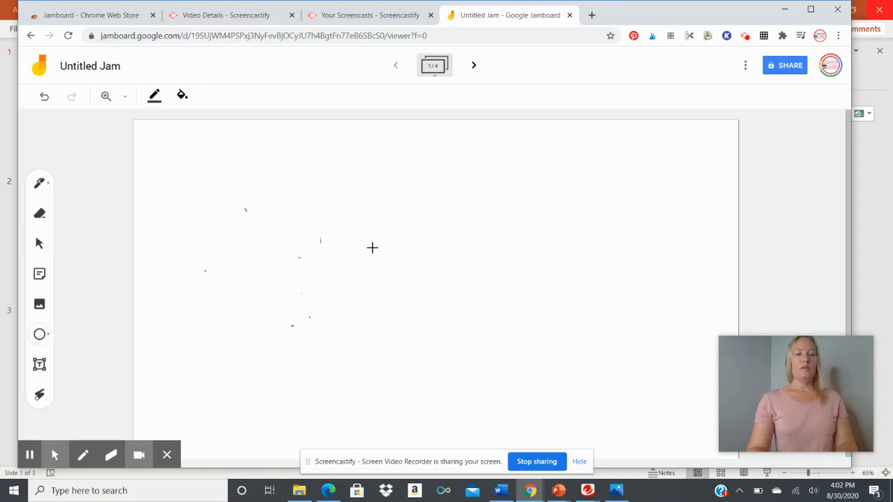
drag(372, 247, 510, 373)
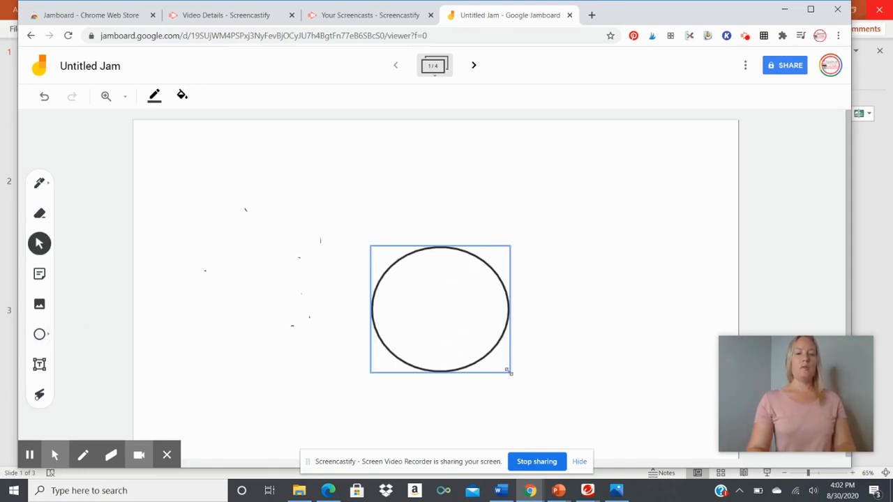
click(182, 95)
click(212, 123)
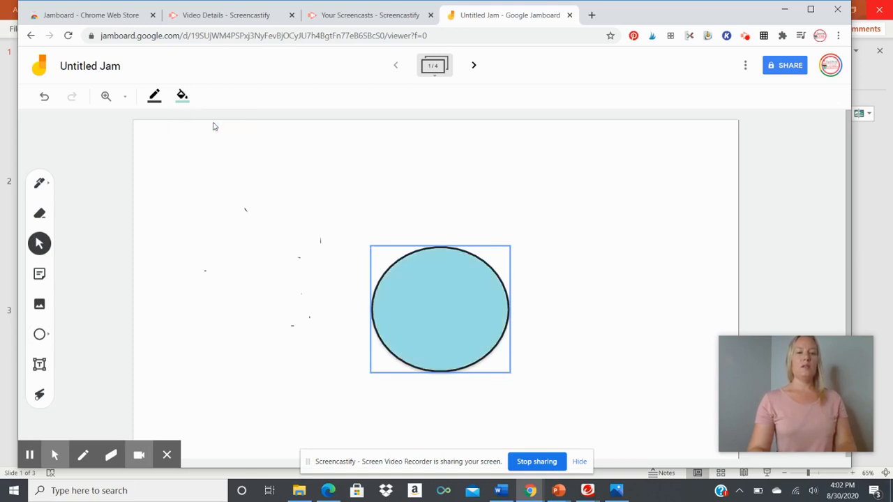
Step: Add a text box reading "How was your weekend?" to the left of the blue circle
click(39, 364)
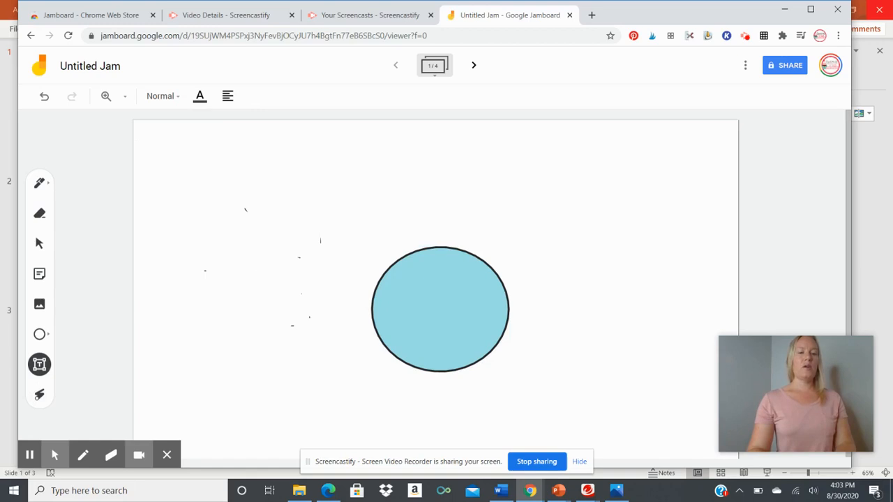
click(222, 252)
text(How )
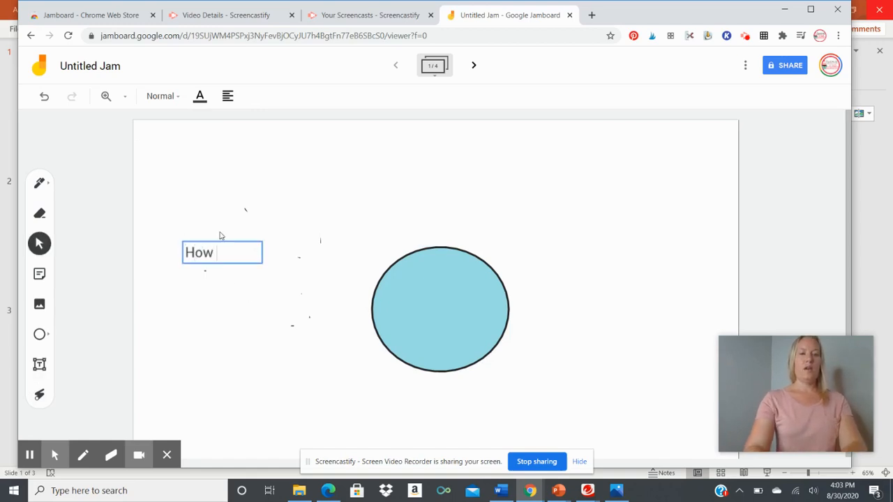
text(was your )
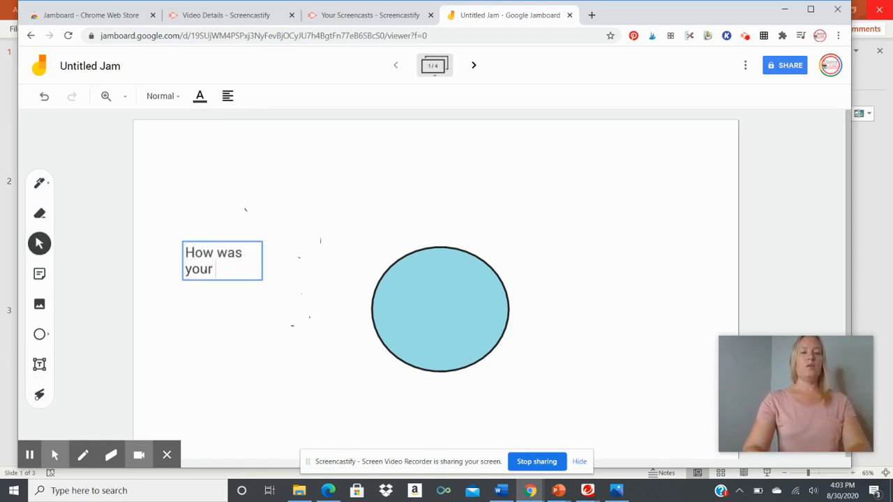
text(weekend)
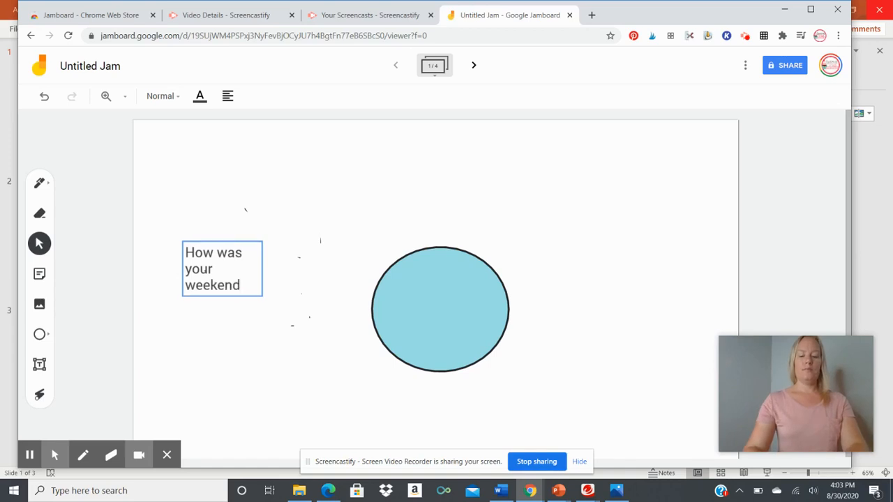
text(?)
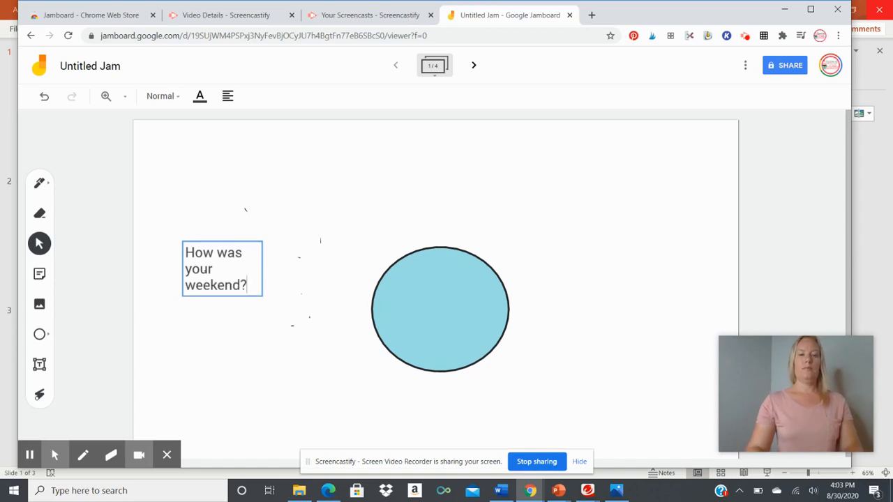
Step: Move the "How was your weekend?" text box into the blue circle and enlarge it to fit inside
click(207, 242)
click(232, 271)
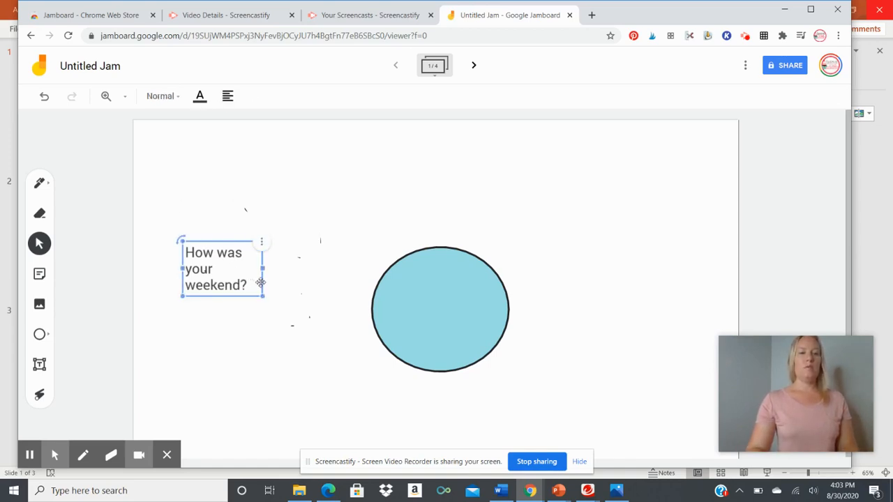
drag(260, 282, 495, 345)
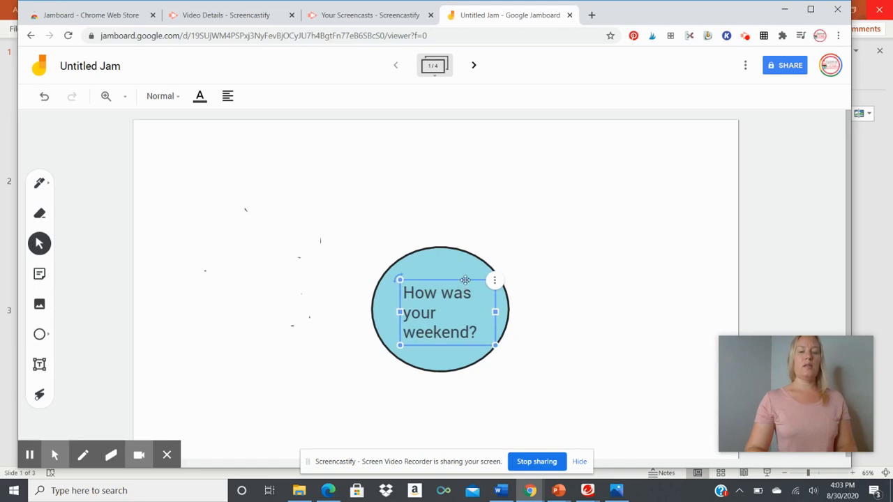
drag(465, 279, 463, 272)
click(572, 275)
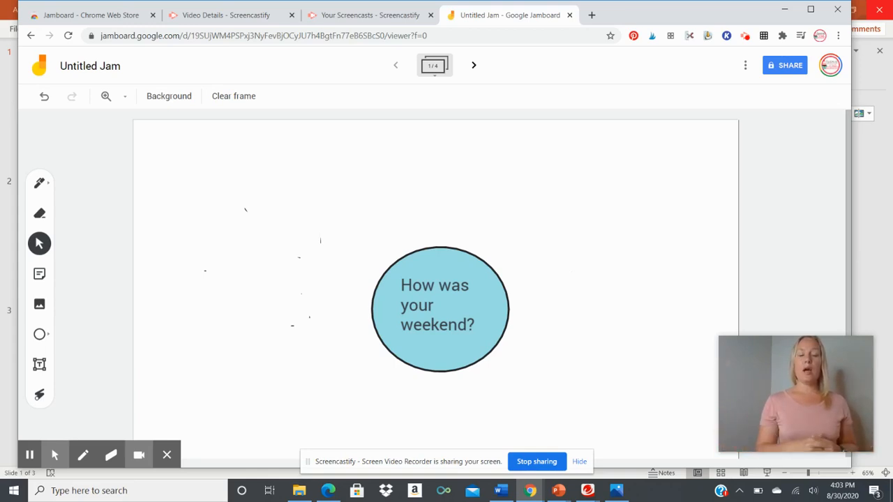
Step: Share the jam with anyone with the link as Editor, select the link, and close the sharing dialog
click(794, 68)
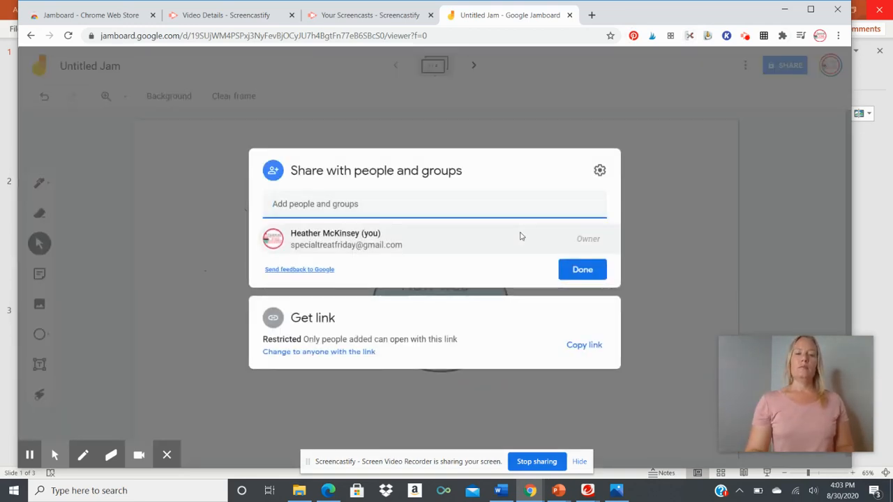
click(358, 353)
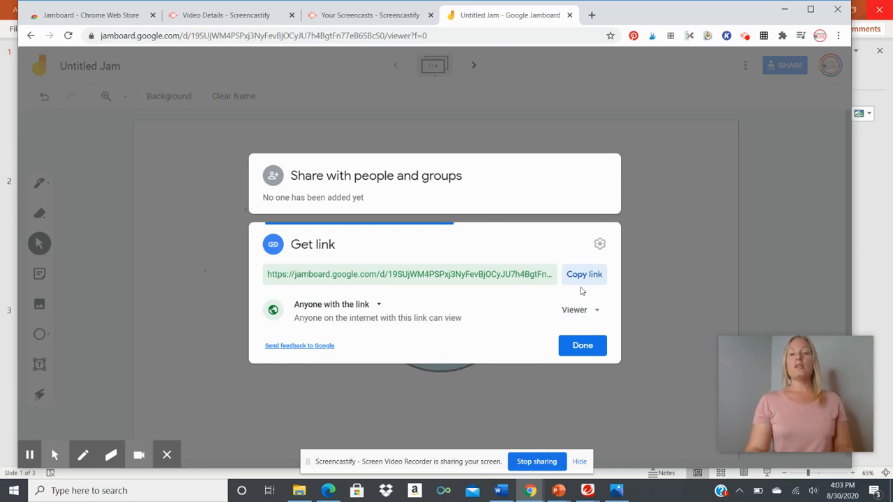
click(597, 313)
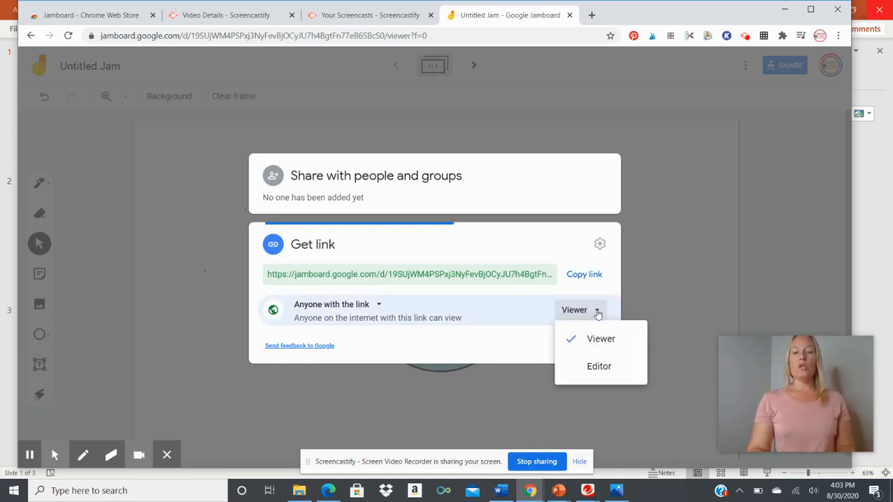
click(594, 366)
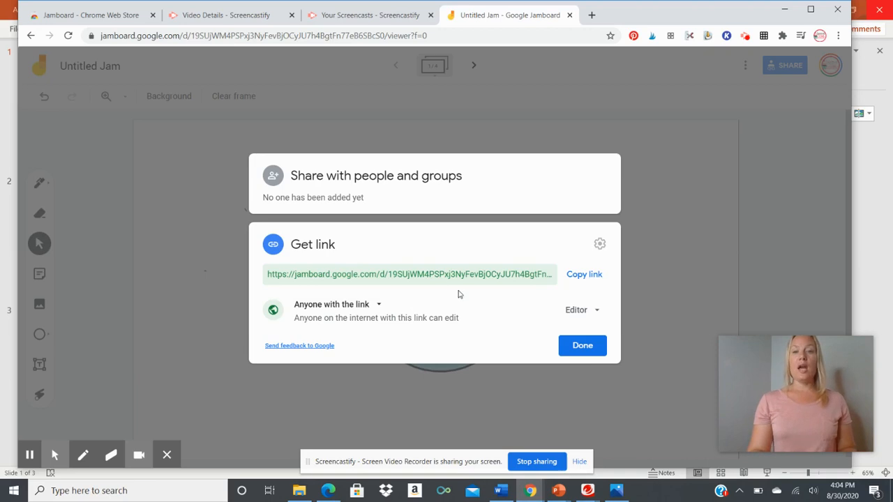
click(493, 275)
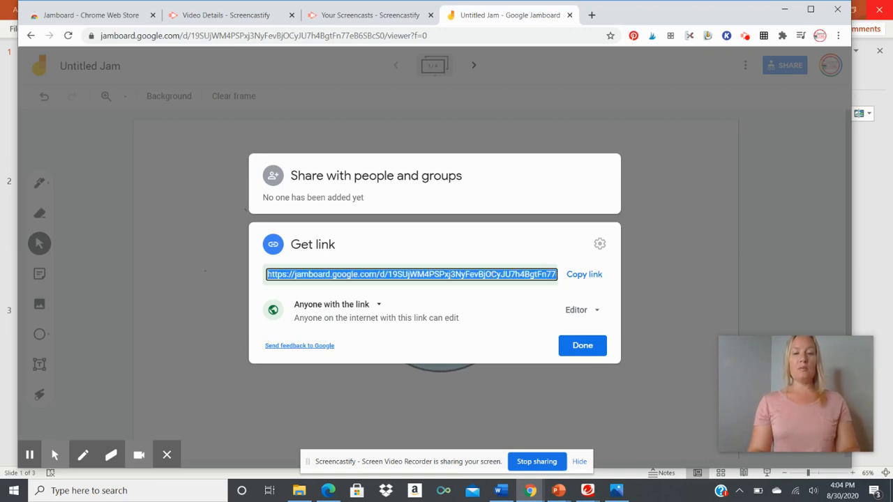
click(684, 223)
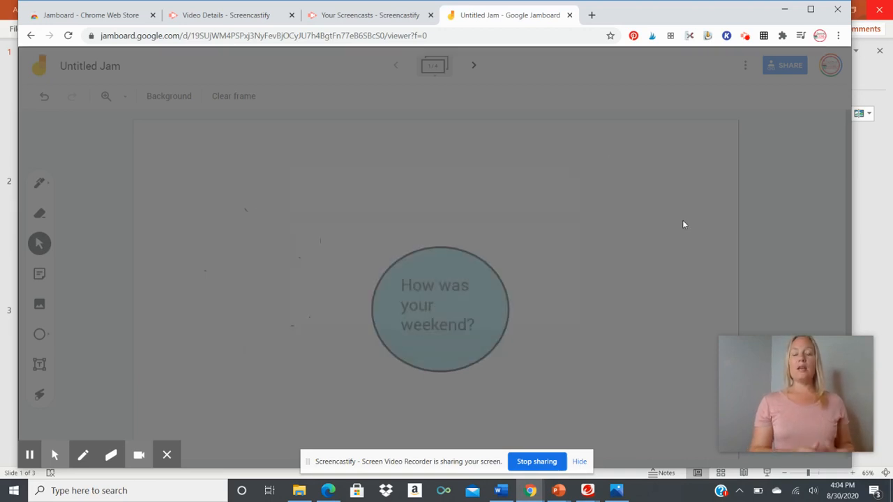
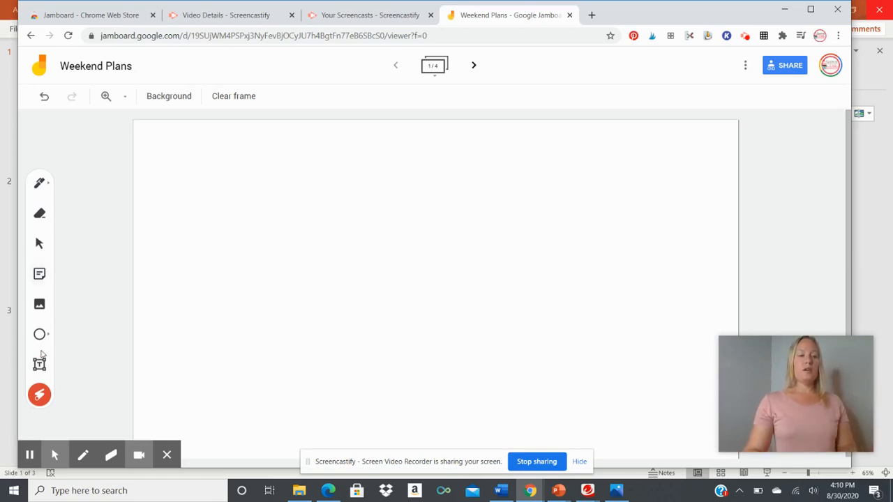
Step: Draw a light blue oval mid-frame and add a text box left of it reading "How did Charlotte feel when Wilbur won?"
click(40, 335)
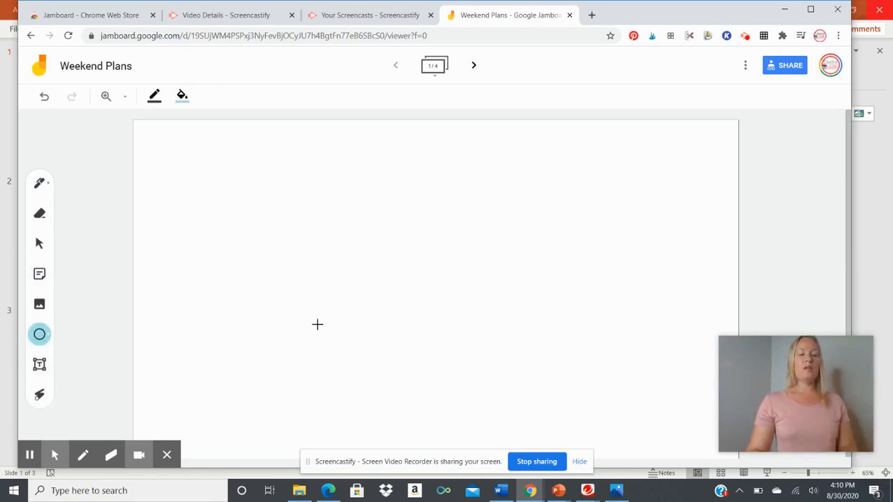
drag(393, 255, 507, 348)
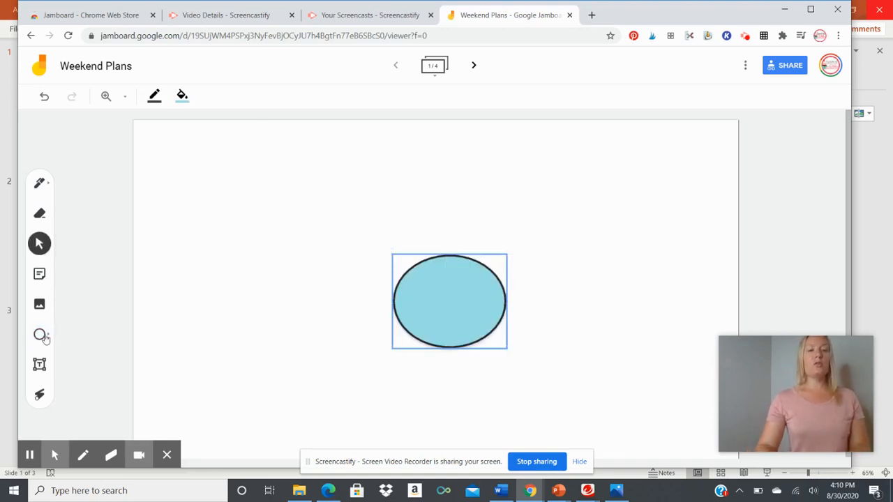
click(40, 366)
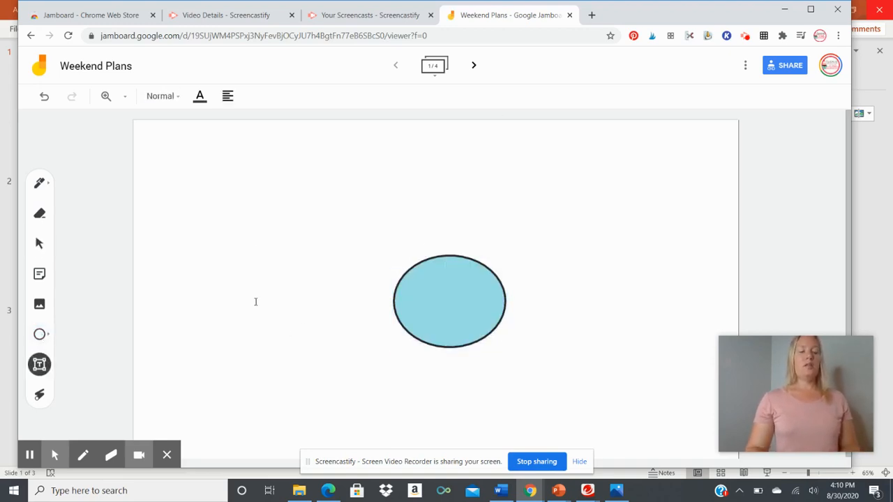
click(204, 245)
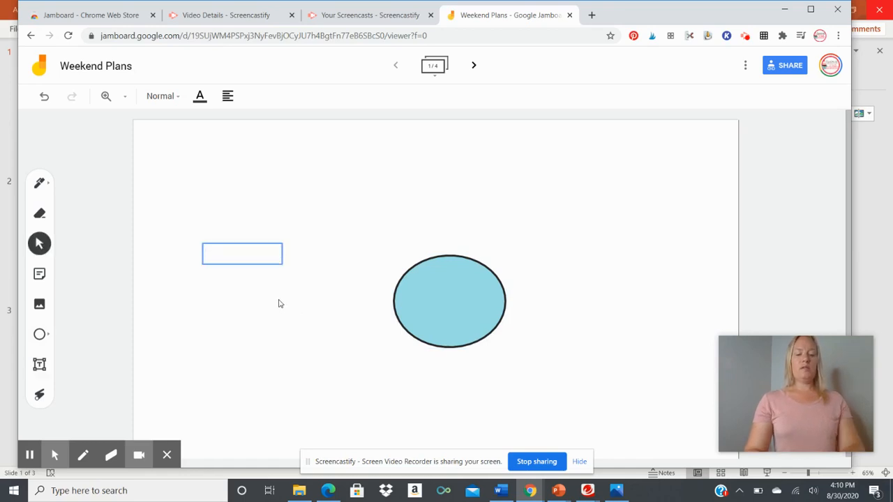
text(Hoe)
key(BackSpace)
text(w )
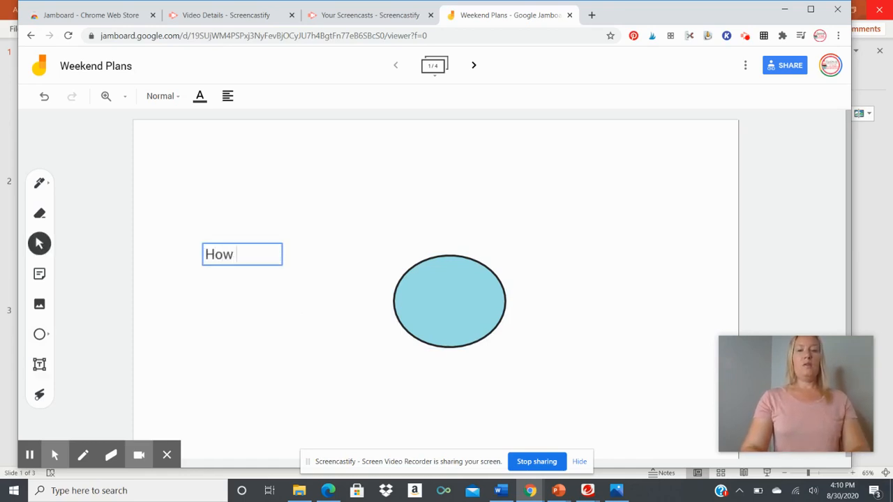
text(did Charlo)
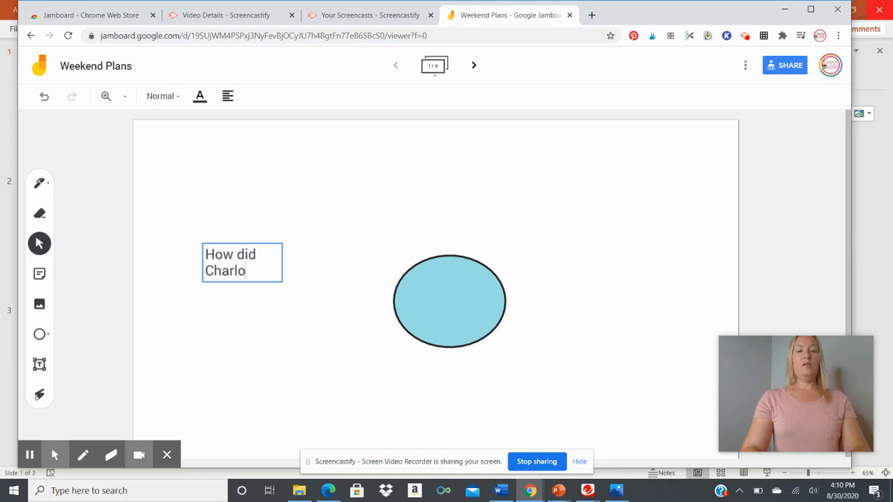
text(tte feel when )
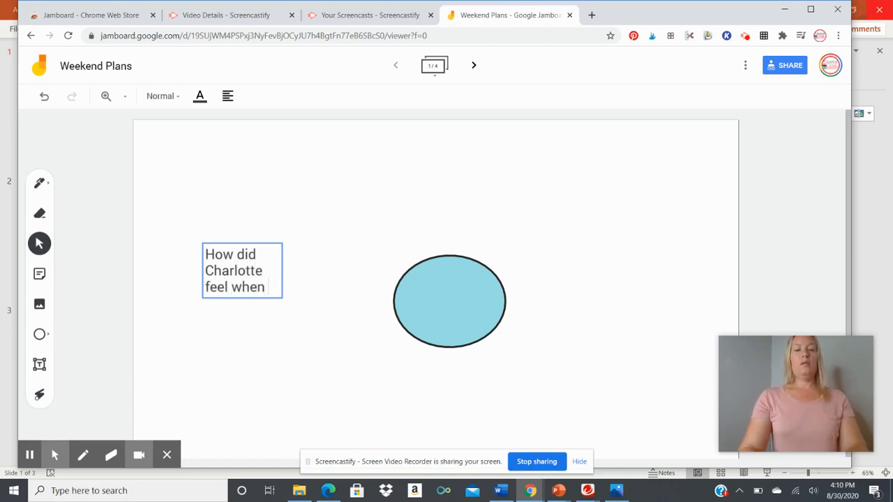
text(Wilbur)
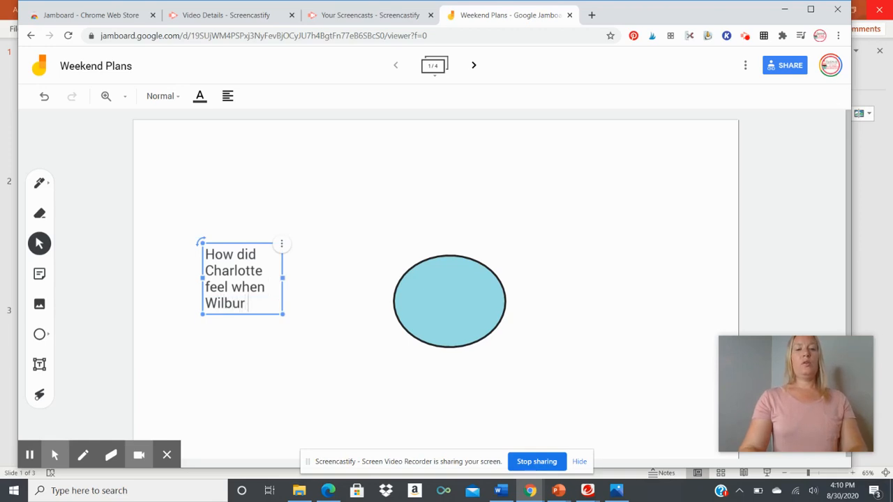
text( won?)
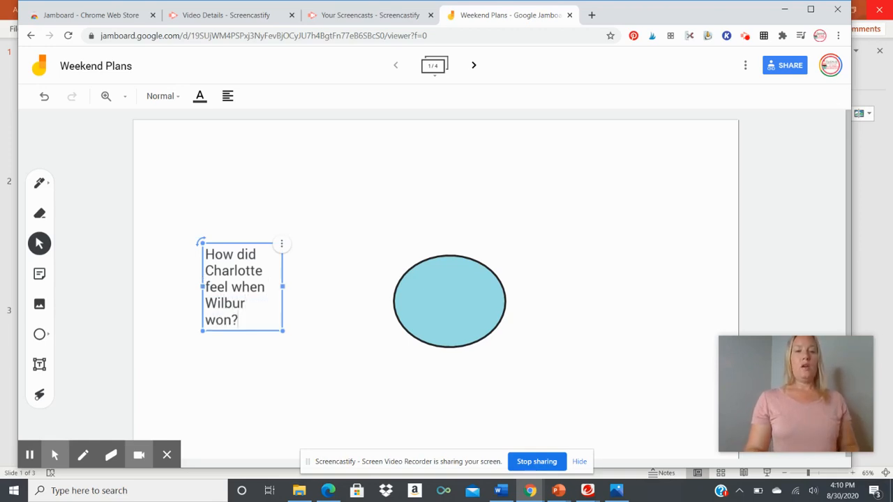
Step: Move the "How did Charlotte feel when Wilbur won?" text box into the blue oval, make the oval taller, and centre the text inside
drag(253, 243, 466, 267)
click(405, 311)
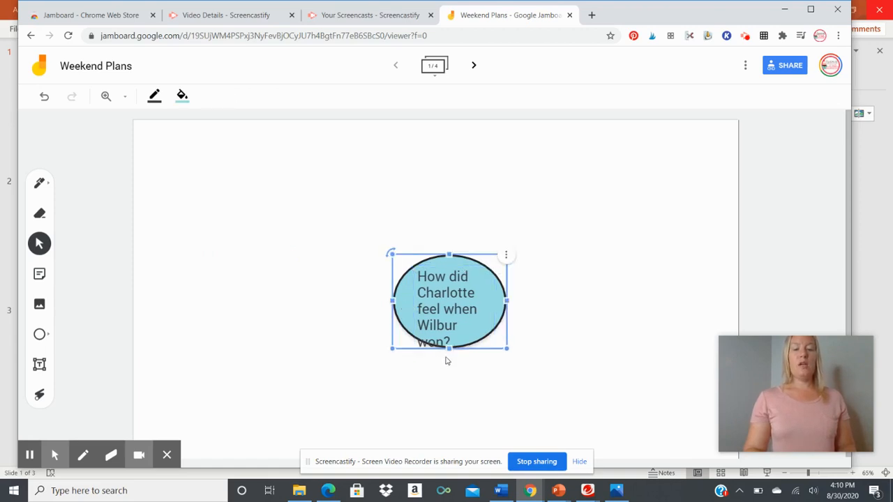
drag(449, 348, 449, 379)
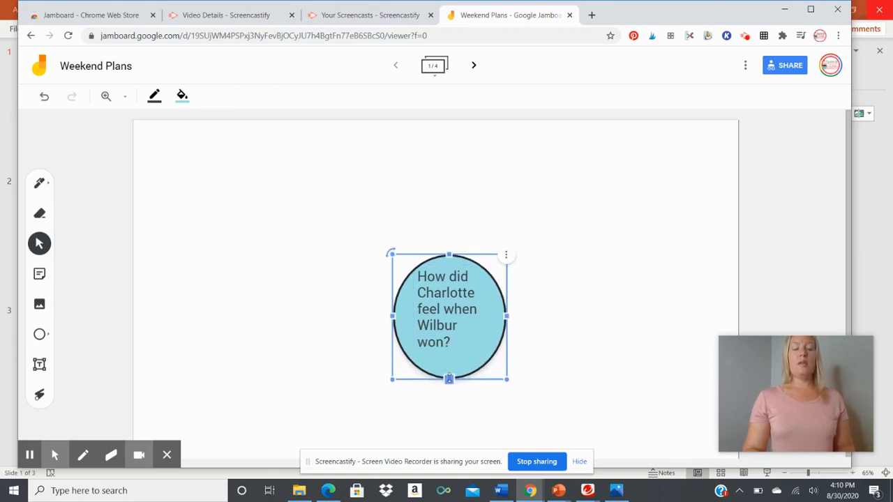
click(470, 270)
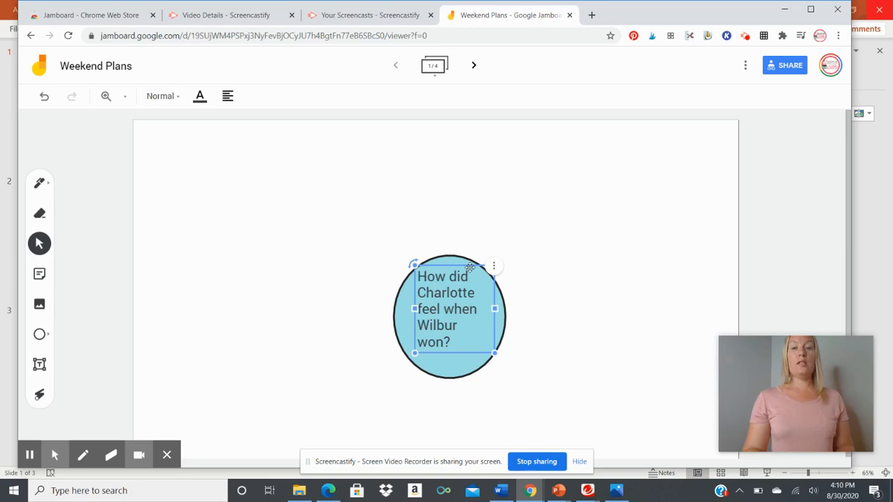
drag(471, 268, 472, 277)
click(555, 299)
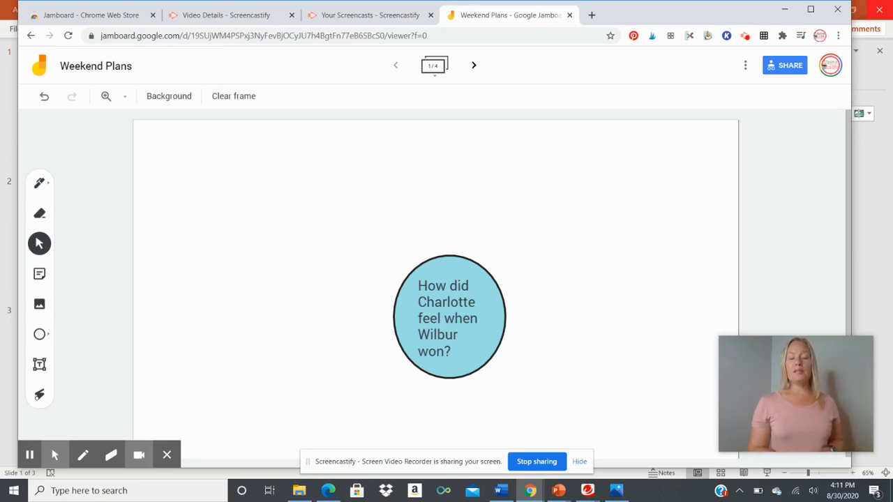
Step: Replace the question in the oval's text box with a student's first name and move it to the oval's middle
click(455, 350)
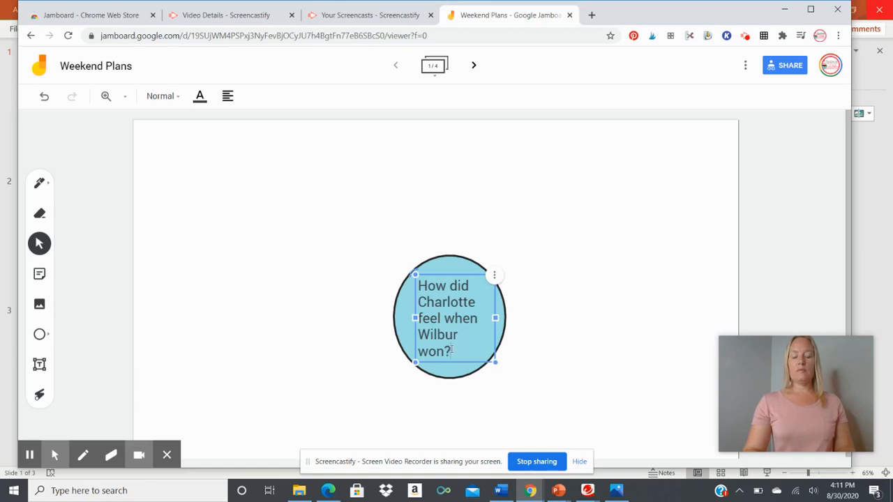
key(BackSpace)
key(BackSpace)
key(BackSpace)
key(BackSpace)
key(BackSpace)
key(BackSpace)
key(BackSpace)
key(BackSpace)
key(BackSpace)
key(BackSpace)
key(BackSpace)
key(BackSpace)
key(BackSpace)
key(BackSpace)
key(BackSpace)
key(BackSpace)
key(BackSpace)
key(BackSpace)
key(BackSpace)
key(BackSpace)
key(BackSpace)
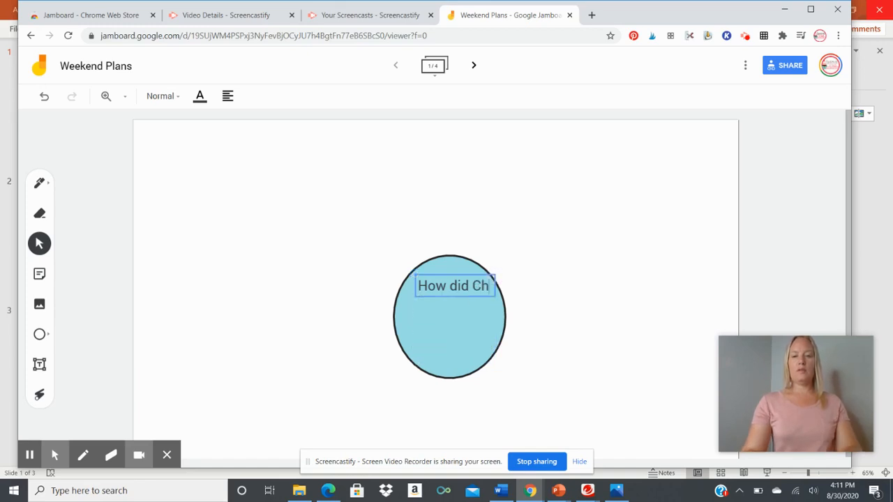
key(BackSpace)
key(BackSpace)
key(BackSpace)
key(BackSpace)
key(BackSpace)
key(BackSpace)
key(BackSpace)
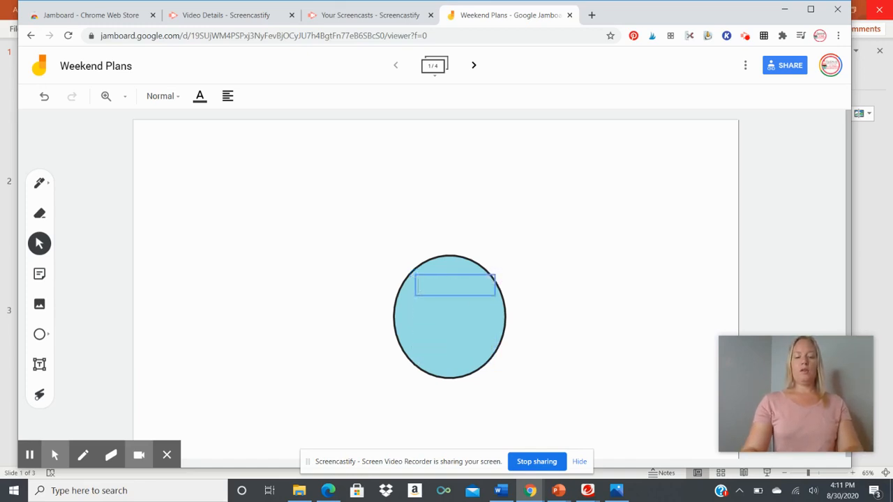
text(Courtney)
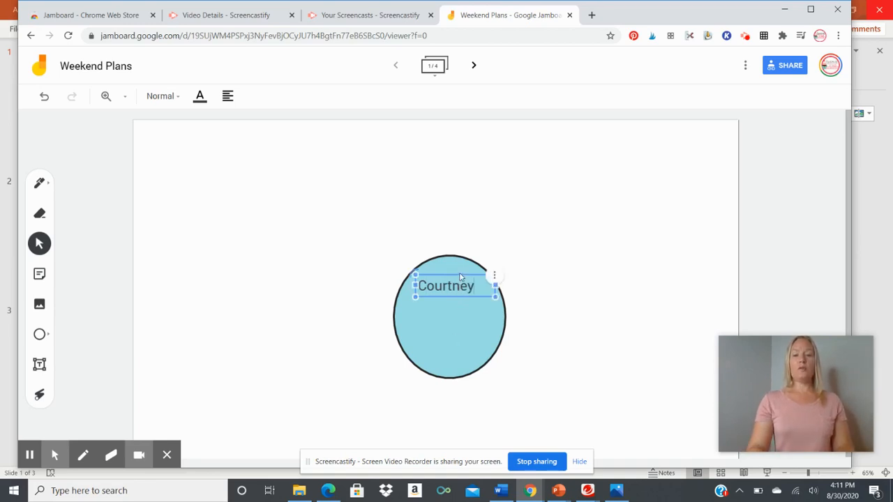
drag(460, 275, 462, 305)
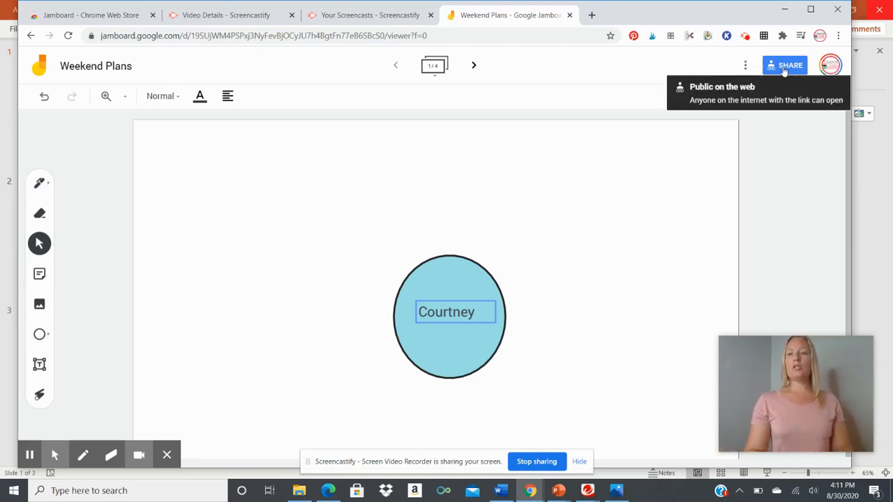
Step: Go to the last frame of the jam and create a fifth blank frame after it
click(746, 65)
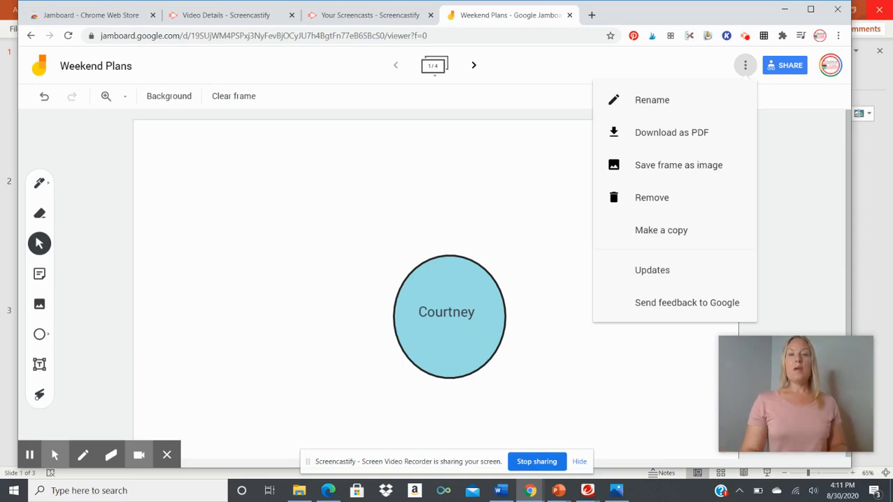
click(474, 66)
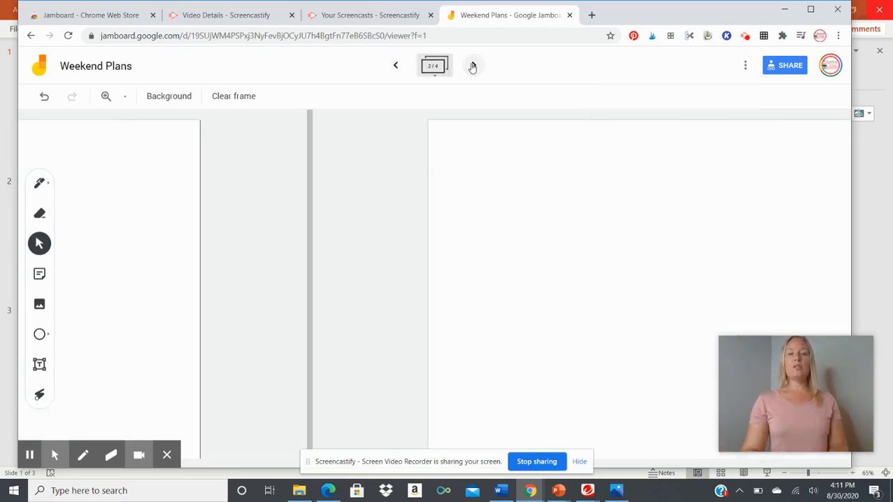
click(472, 66)
click(473, 65)
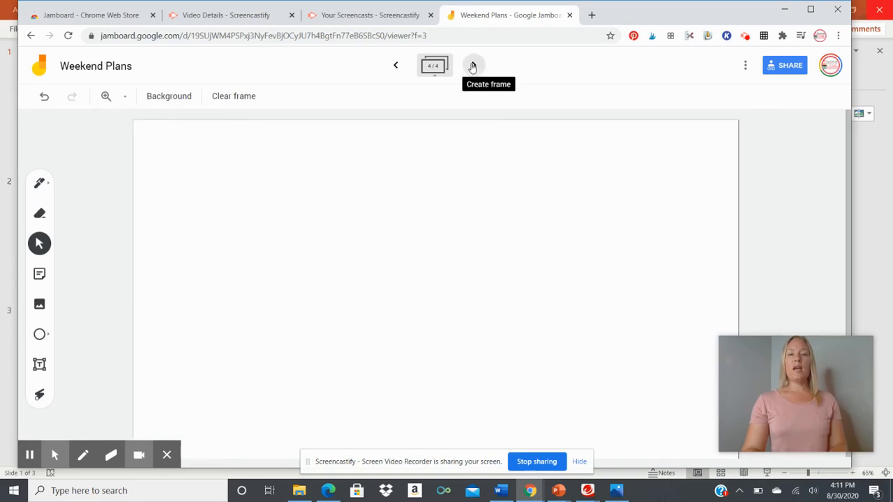
click(473, 66)
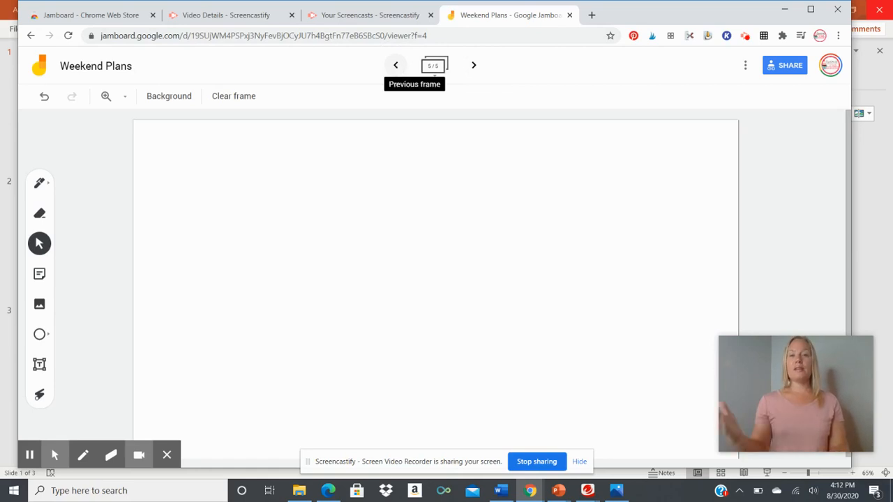
Step: Page back through the frames to the first frame with the named oval
click(395, 65)
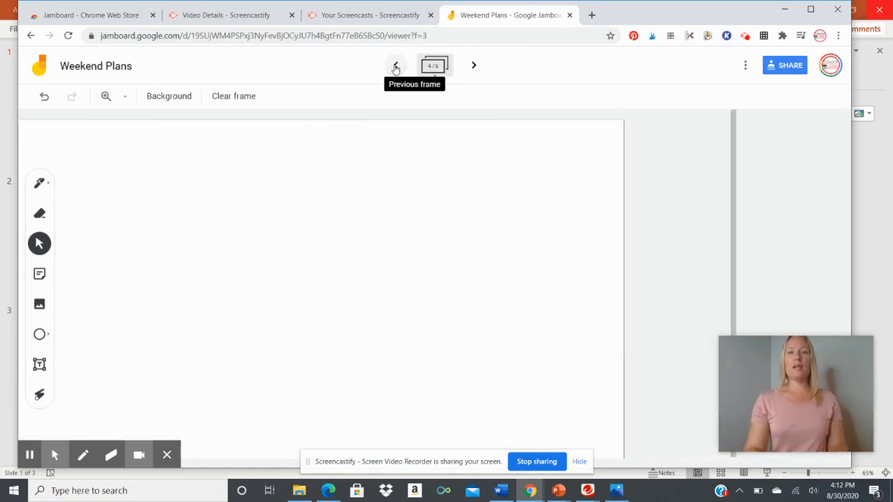
click(396, 64)
click(396, 64)
click(395, 65)
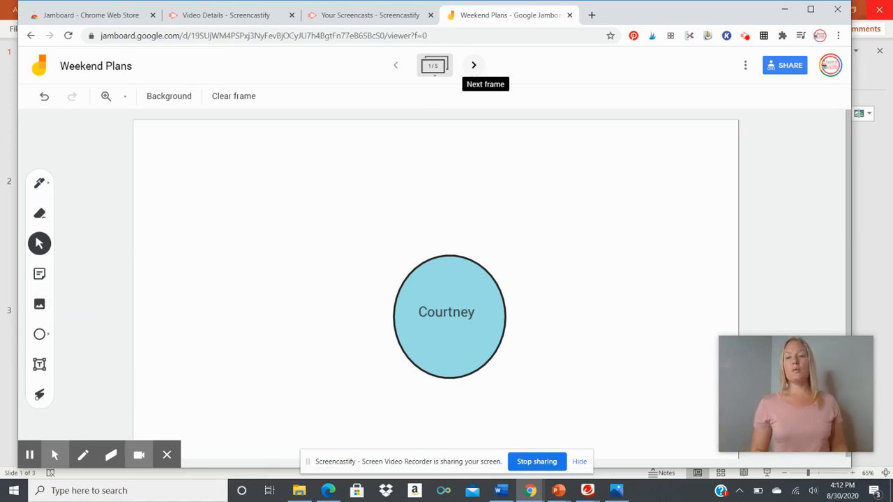
Step: Advance past the existing frames and keep creating blank frames until the jam has 15
click(474, 66)
click(474, 66)
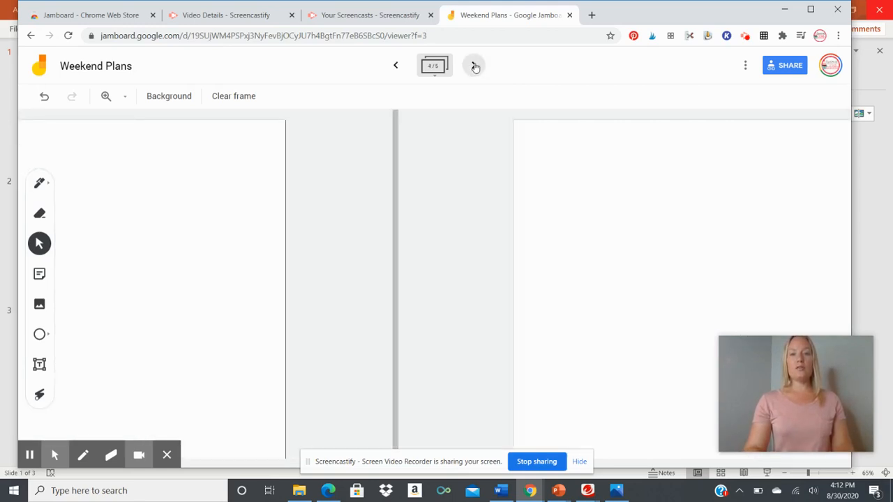
click(475, 65)
click(475, 66)
click(475, 66)
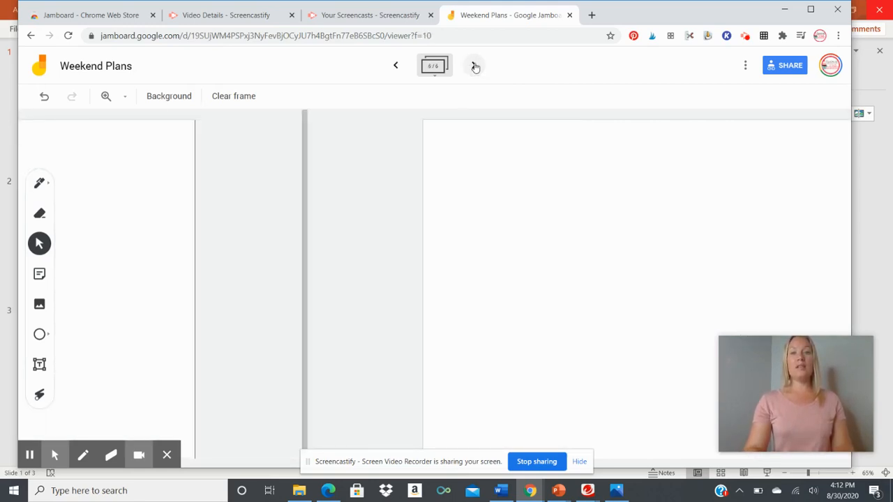
click(474, 66)
click(475, 65)
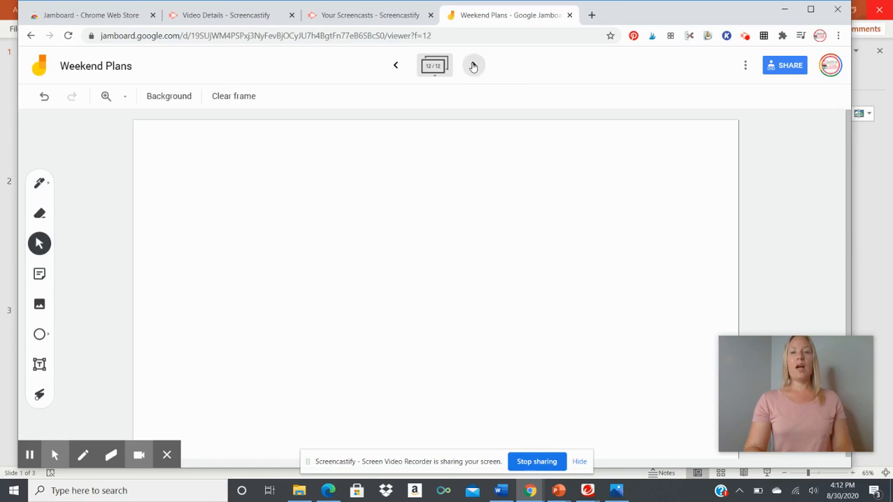
click(475, 66)
click(475, 65)
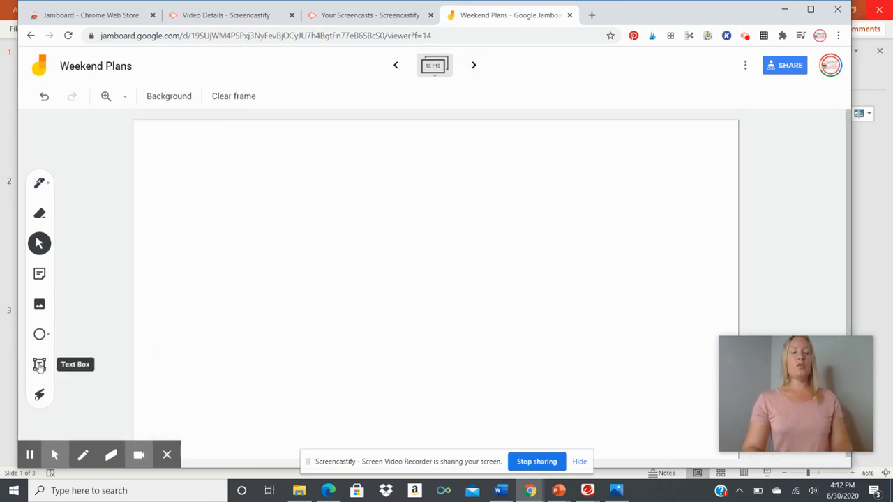
Step: Place an empty text box in the upper middle of frame 15 and view its text style, colour and alignment options
click(40, 367)
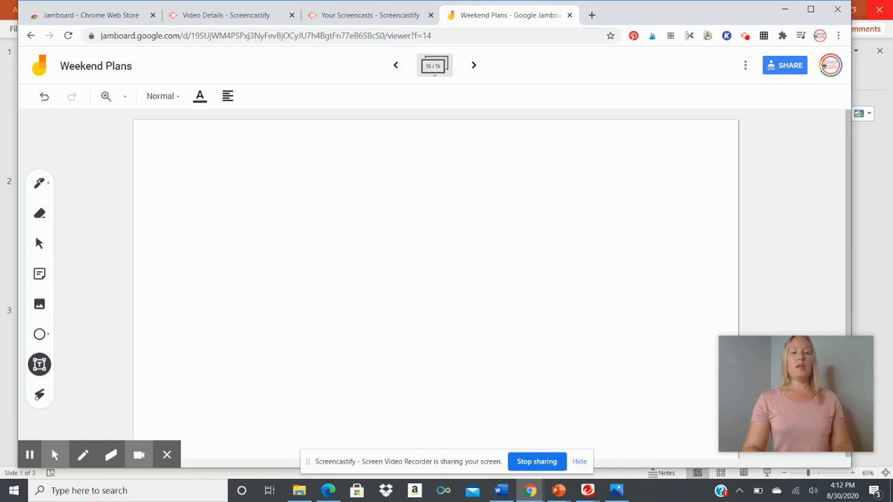
drag(294, 203, 532, 279)
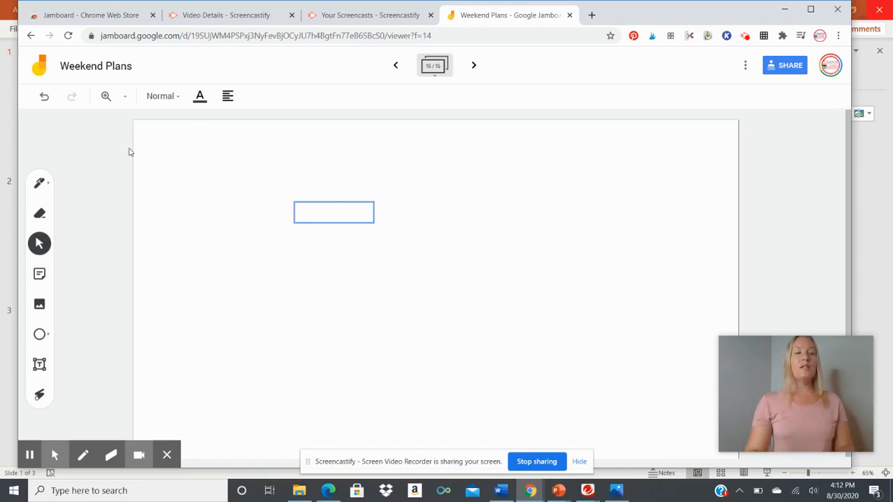
click(177, 99)
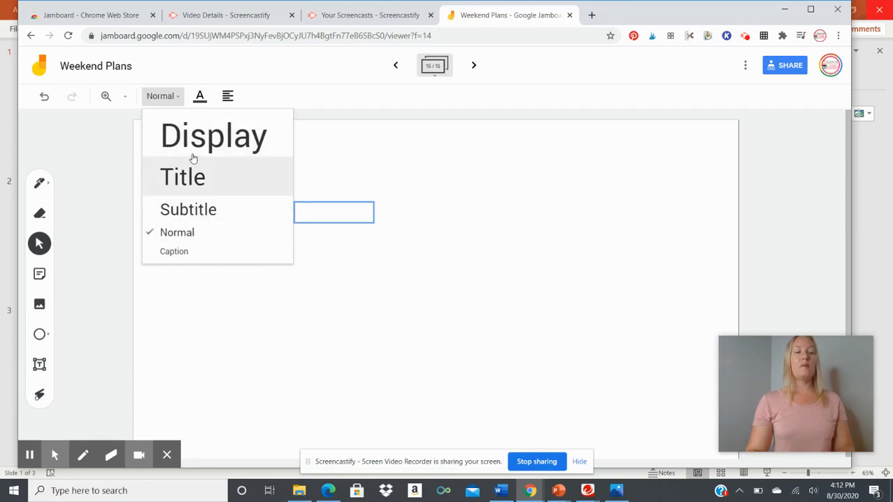
click(200, 96)
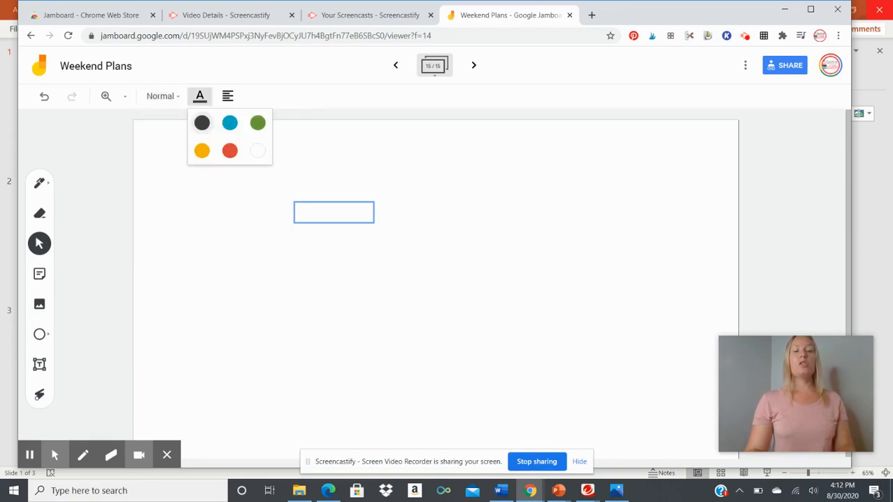
click(200, 95)
click(228, 97)
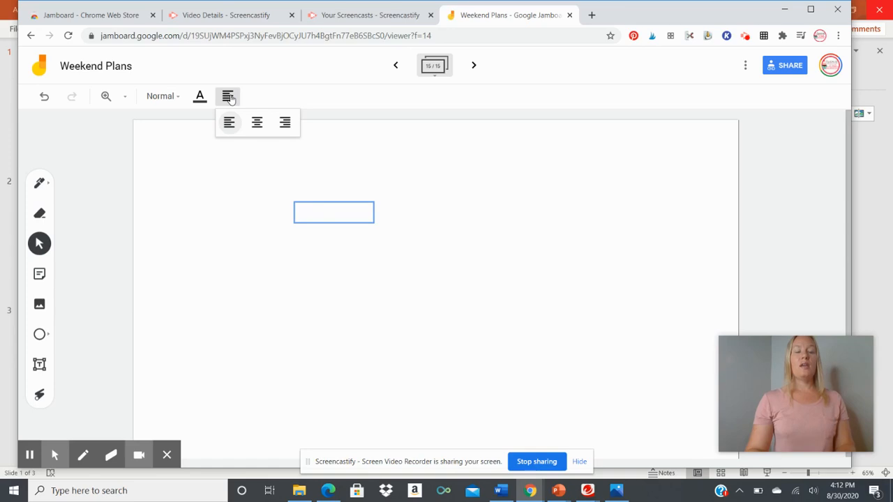